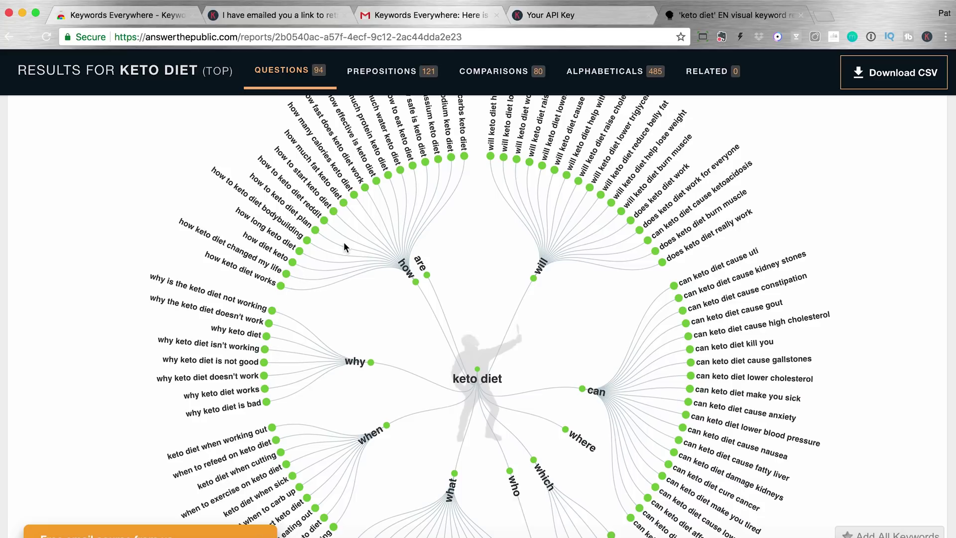
Switch the keto diet questions report from the visualisation wheel to the data lists.
{"action": "scroll", "coordinate": [346, 247], "scroll_direction": "down", "scroll_amount": 2}
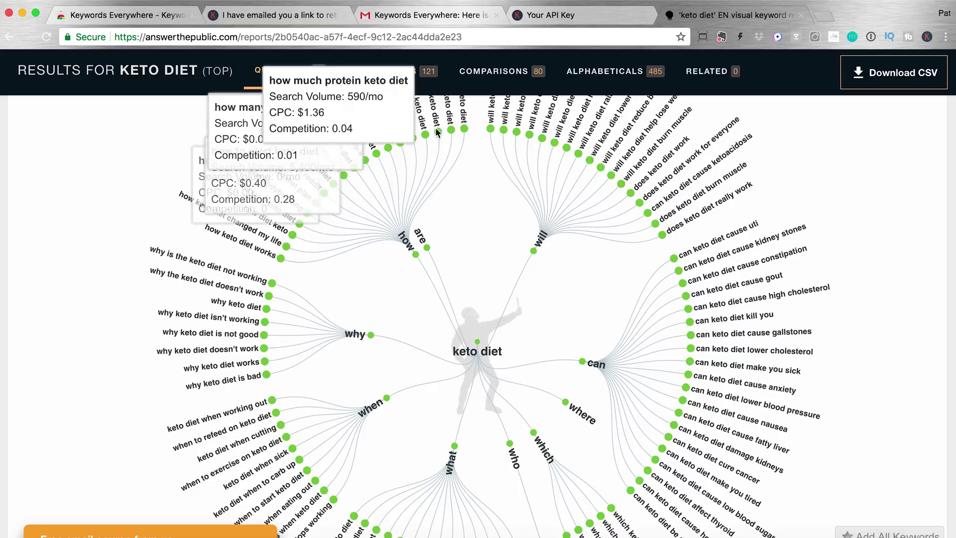
{"action": "scroll", "coordinate": [125, 186], "scroll_direction": "up", "scroll_amount": 6}
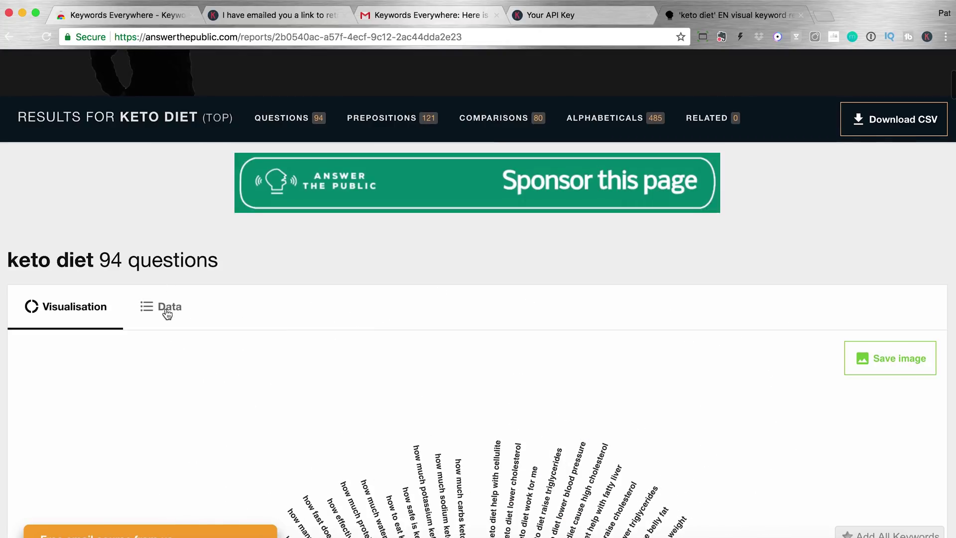
{"action": "left_click", "coordinate": [167, 312]}
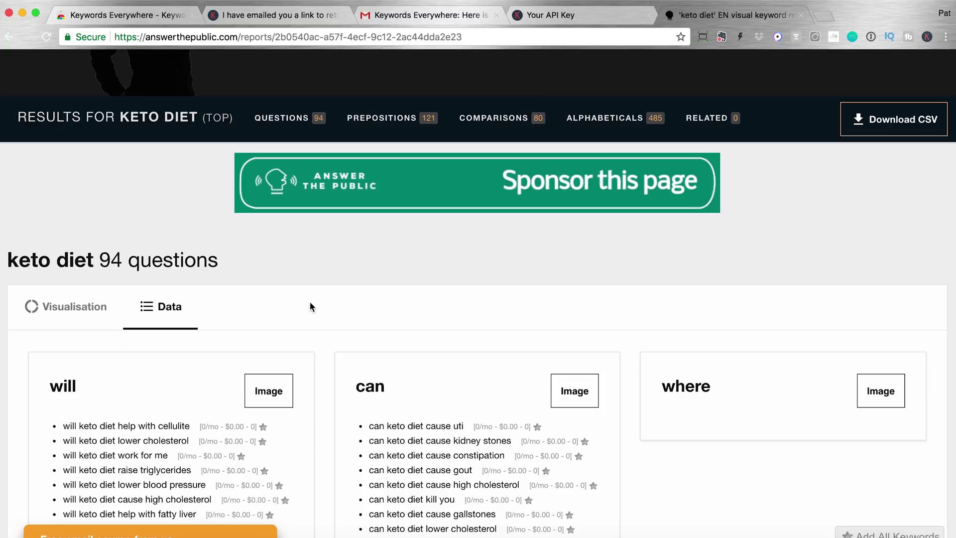
Examine the search volume, CPC and competition figures beside the keto diet questions in each question-word list.
{"action": "scroll", "coordinate": [451, 308], "scroll_direction": "down", "scroll_amount": 2}
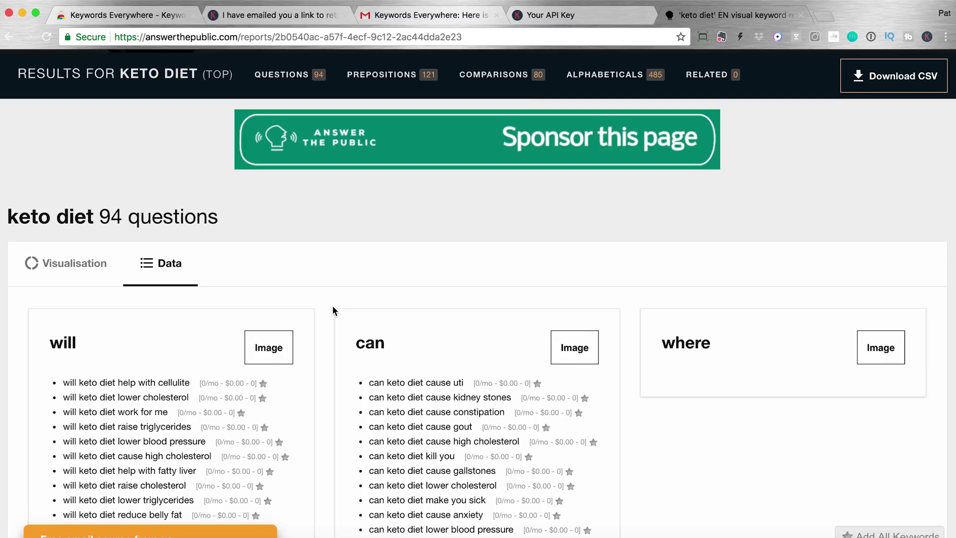
{"action": "scroll", "coordinate": [332, 307], "scroll_direction": "down", "scroll_amount": 5}
{"action": "scroll", "coordinate": [332, 306], "scroll_direction": "down", "scroll_amount": 3}
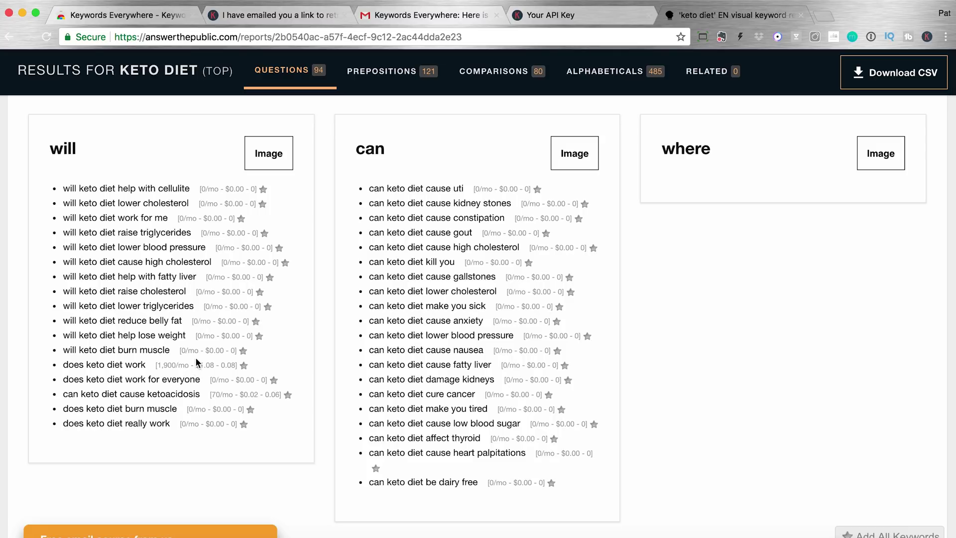
{"action": "scroll", "coordinate": [196, 358], "scroll_direction": "down", "scroll_amount": 3}
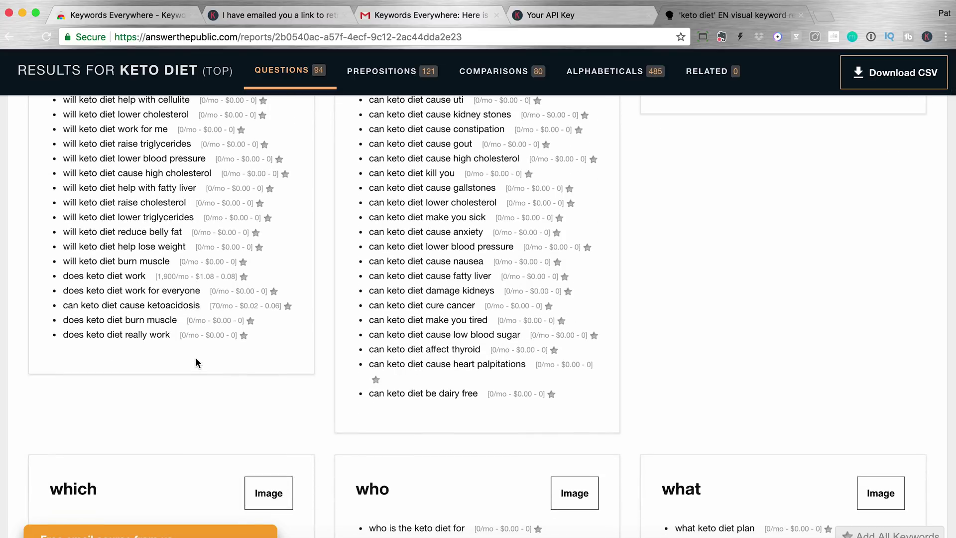
{"action": "scroll", "coordinate": [196, 358], "scroll_direction": "down", "scroll_amount": 3}
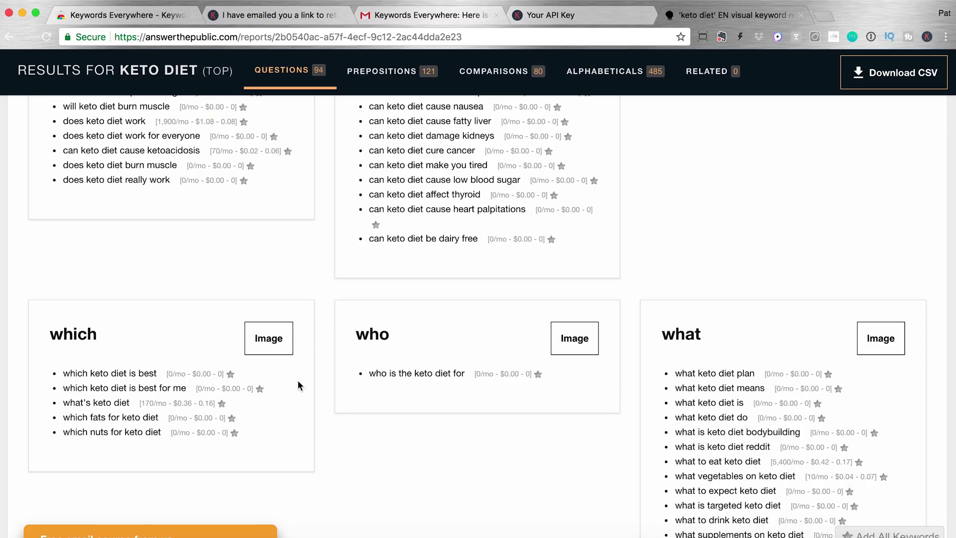
{"action": "scroll", "coordinate": [548, 358], "scroll_direction": "down", "scroll_amount": 2}
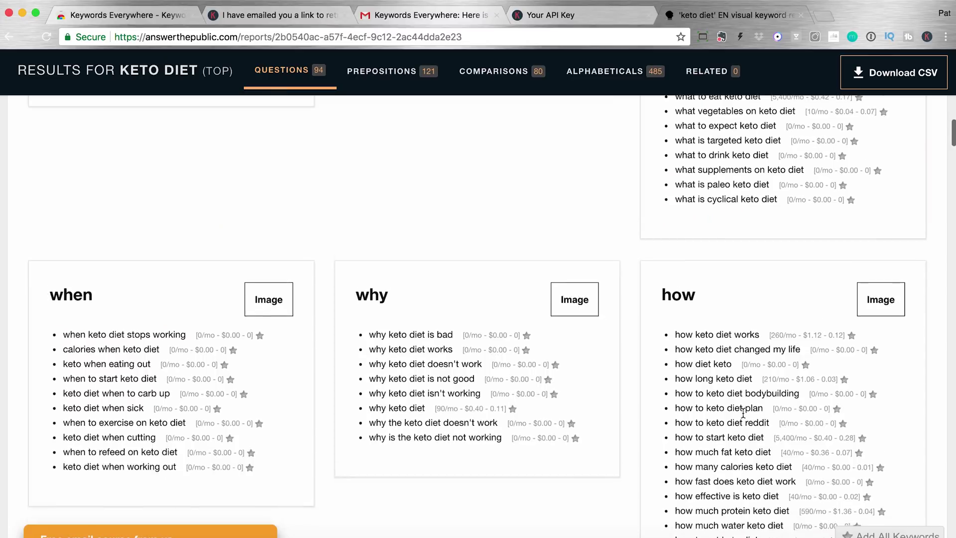
{"action": "scroll", "coordinate": [743, 413], "scroll_direction": "down", "scroll_amount": 3}
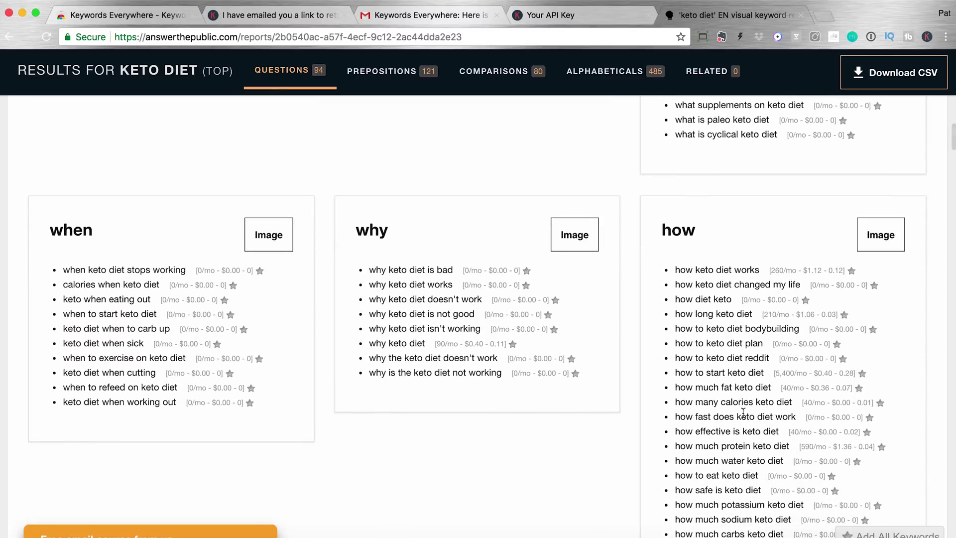
{"action": "scroll", "coordinate": [743, 413], "scroll_direction": "down", "scroll_amount": 1}
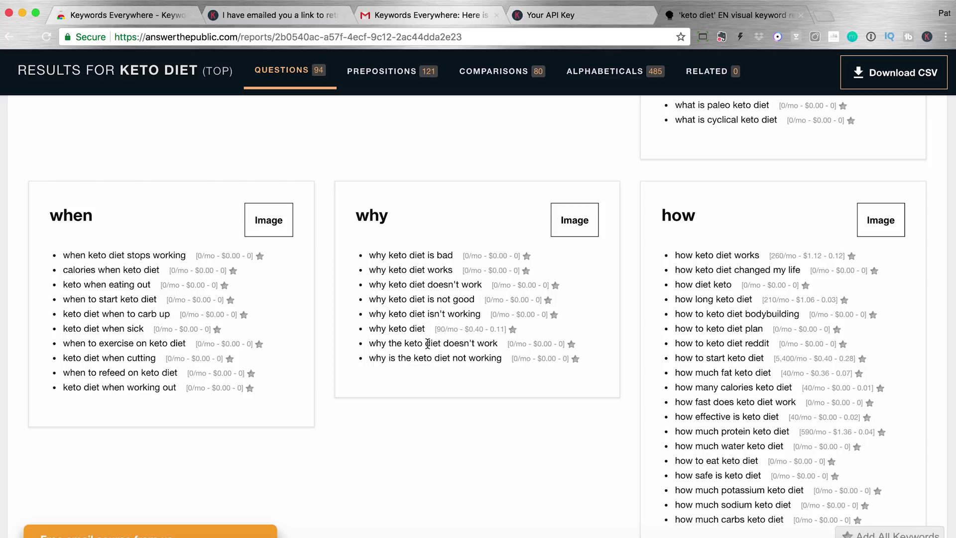
{"action": "scroll", "coordinate": [587, 357], "scroll_direction": "down", "scroll_amount": 5}
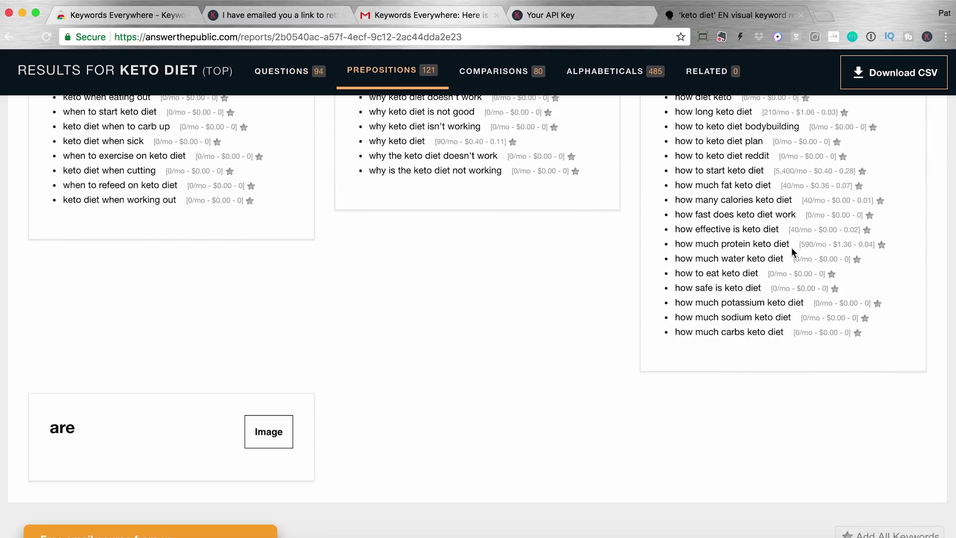
{"action": "scroll", "coordinate": [686, 302], "scroll_direction": "up", "scroll_amount": 4}
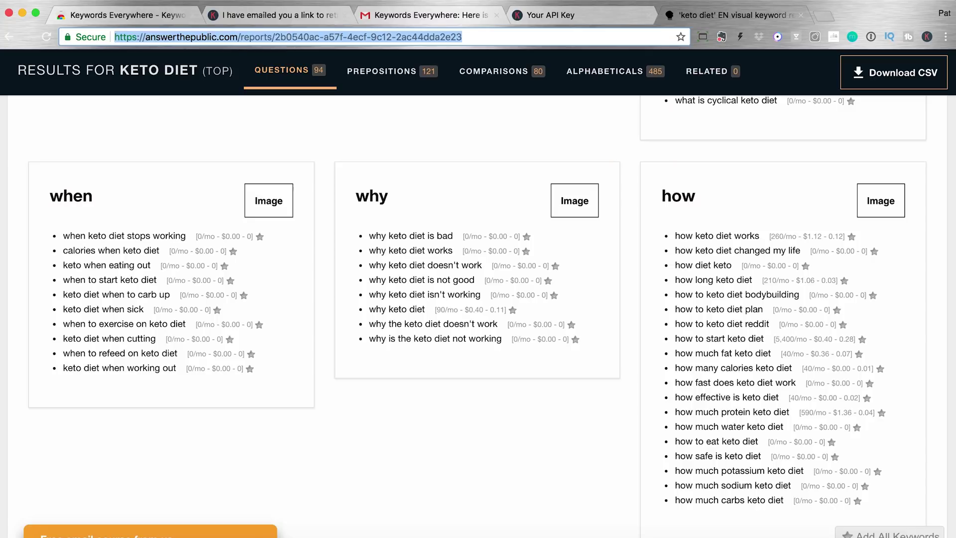
Open the Etsy website and review the keyword metrics on the search suggestions for "wedding planning".
{"action": "left_click", "coordinate": [290, 36]}
{"action": "type", "text": "etsy.c"}
{"action": "key", "text": "Return"}
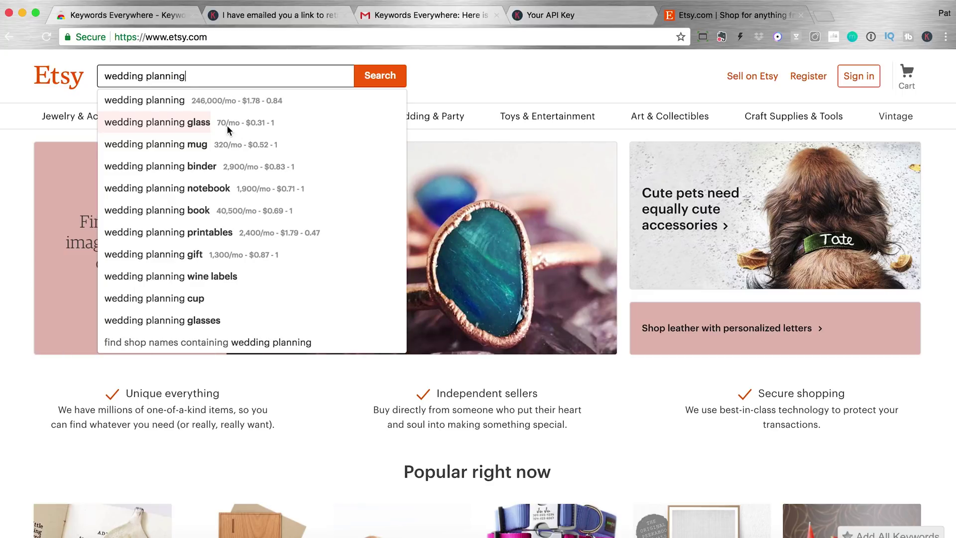
{"action": "scroll", "coordinate": [226, 129], "scroll_direction": "down", "scroll_amount": 1}
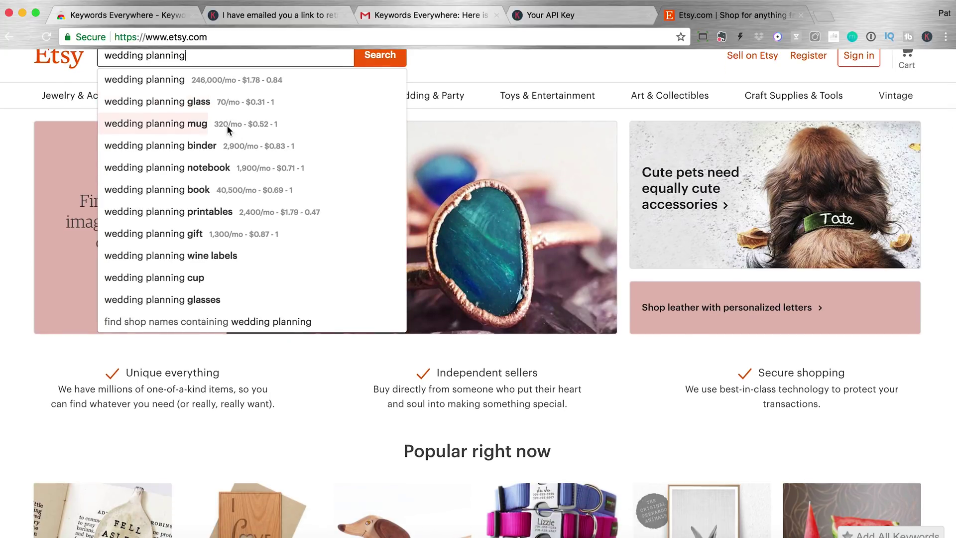
{"action": "scroll", "coordinate": [227, 129], "scroll_direction": "down", "scroll_amount": 1}
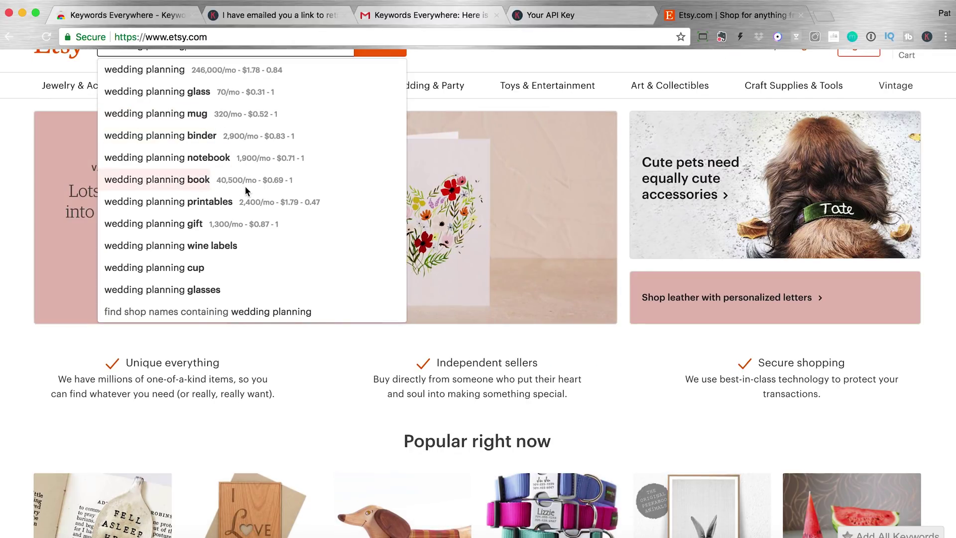
{"action": "scroll", "coordinate": [245, 186], "scroll_direction": "up", "scroll_amount": 1}
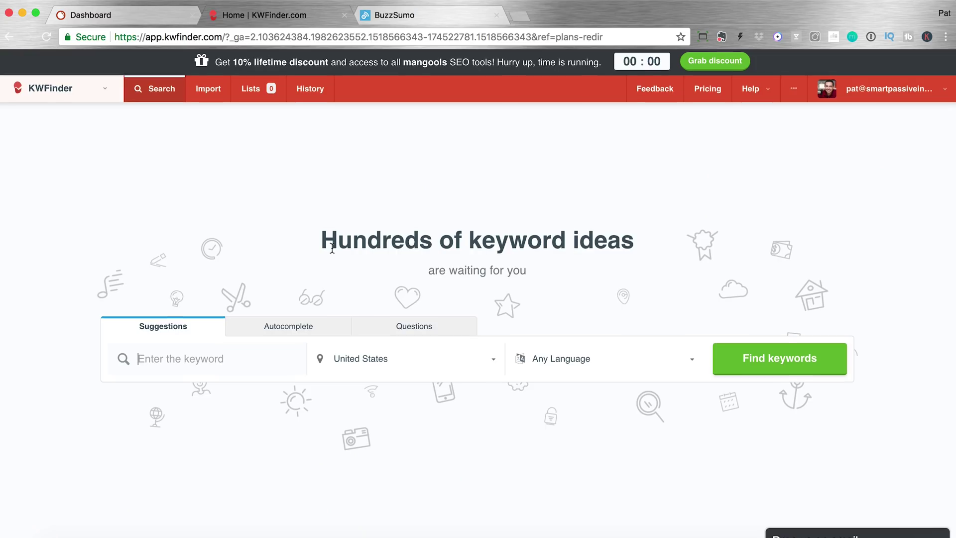
In KWFinder, find keyword suggestions for "keto diet" in the United States and any language.
{"action": "type", "text": "ke"}
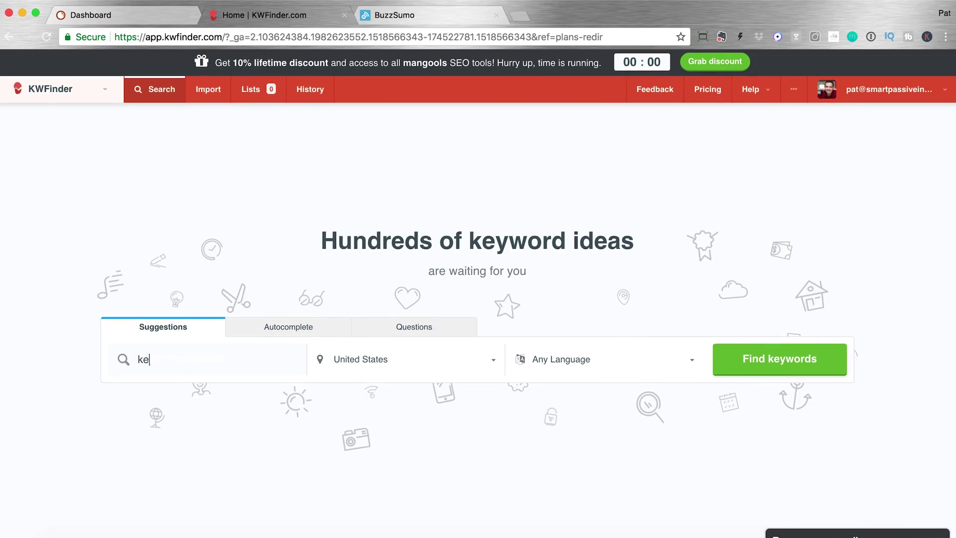
{"action": "type", "text": "to diet"}
{"action": "left_click", "coordinate": [787, 367]}
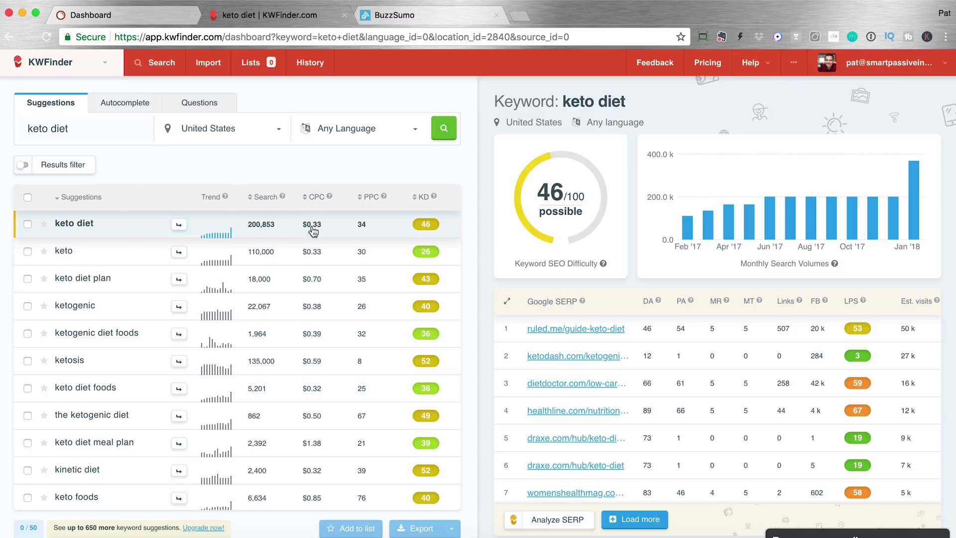
Examine the keto diet keyword metrics and the Google SERP columns, including domain authority, page authority, MozRank, links and Facebook shares.
{"action": "mouse_move", "coordinate": [385, 195]}
{"action": "mouse_move", "coordinate": [433, 196]}
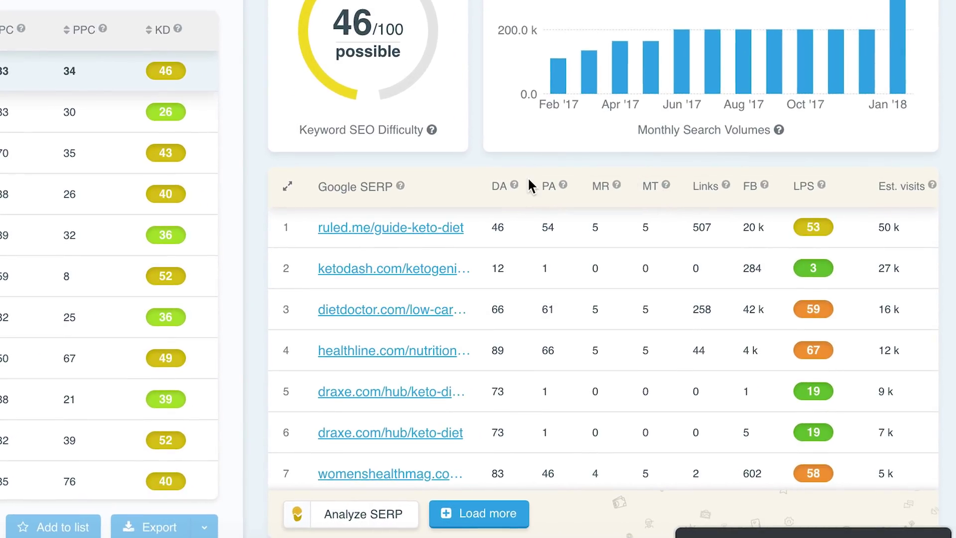
{"action": "scroll", "coordinate": [428, 232], "scroll_direction": "down", "scroll_amount": 2}
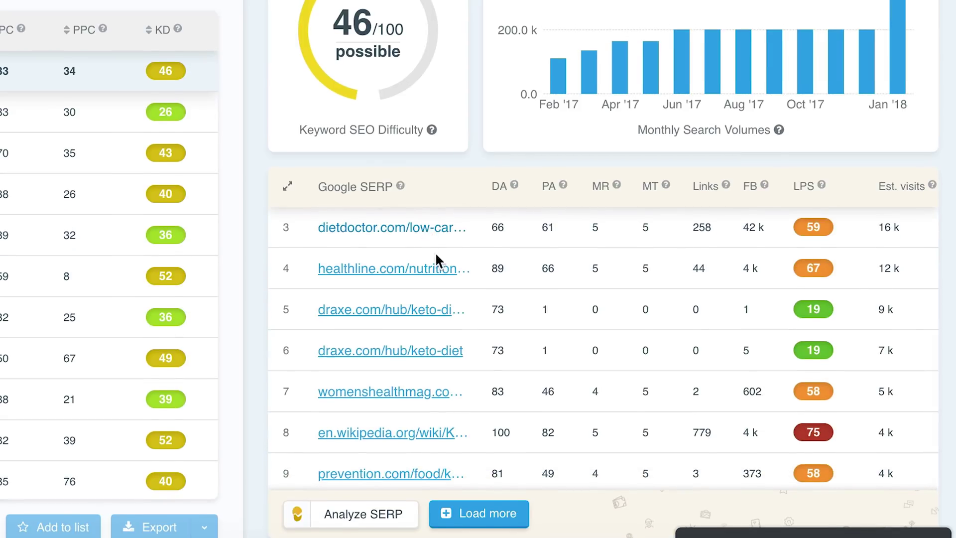
{"action": "scroll", "coordinate": [471, 330], "scroll_direction": "up", "scroll_amount": 2}
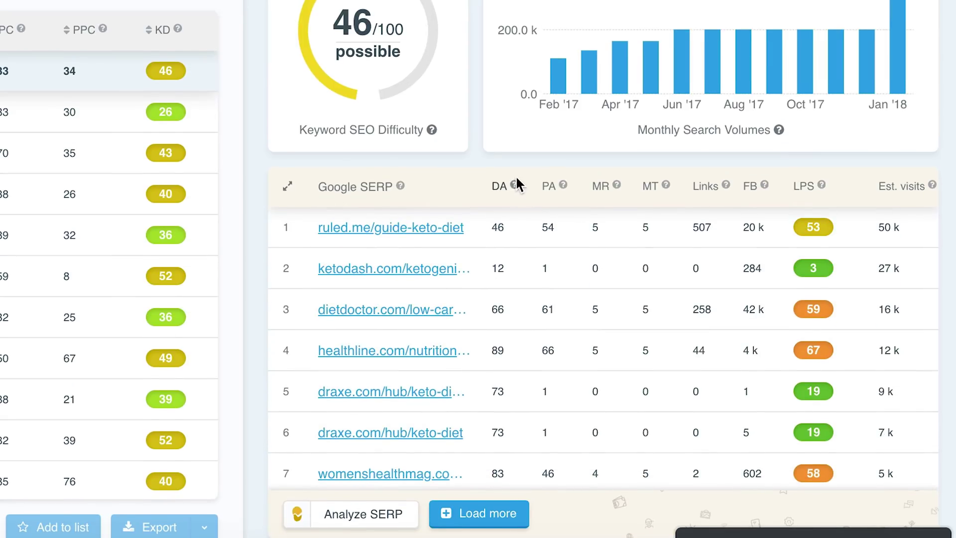
{"action": "mouse_move", "coordinate": [514, 182]}
{"action": "mouse_move", "coordinate": [562, 188]}
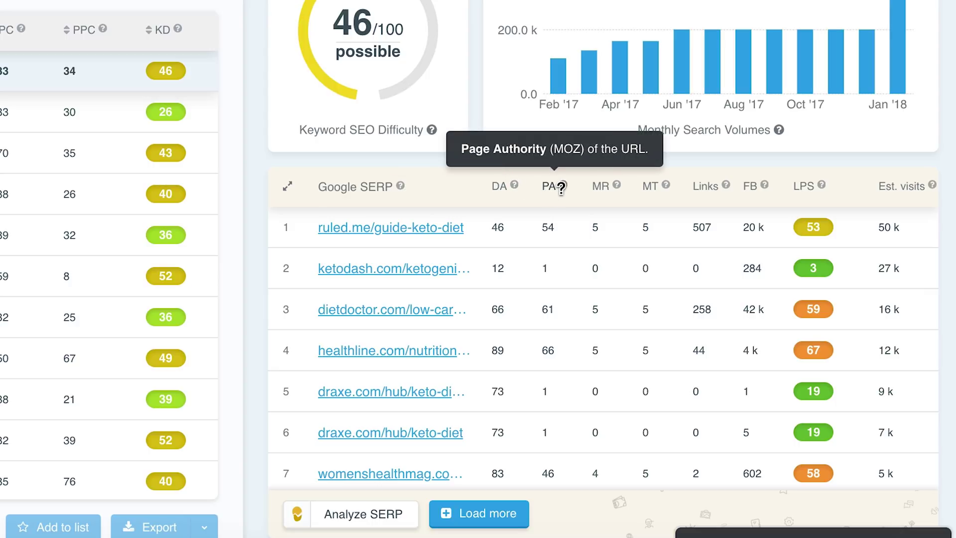
{"action": "mouse_move", "coordinate": [616, 187]}
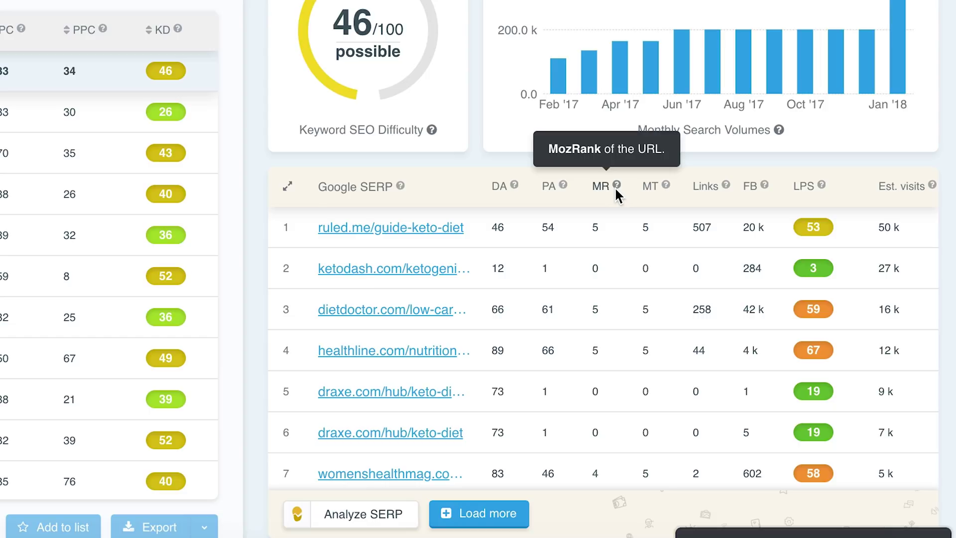
{"action": "mouse_move", "coordinate": [666, 184]}
{"action": "mouse_move", "coordinate": [725, 187]}
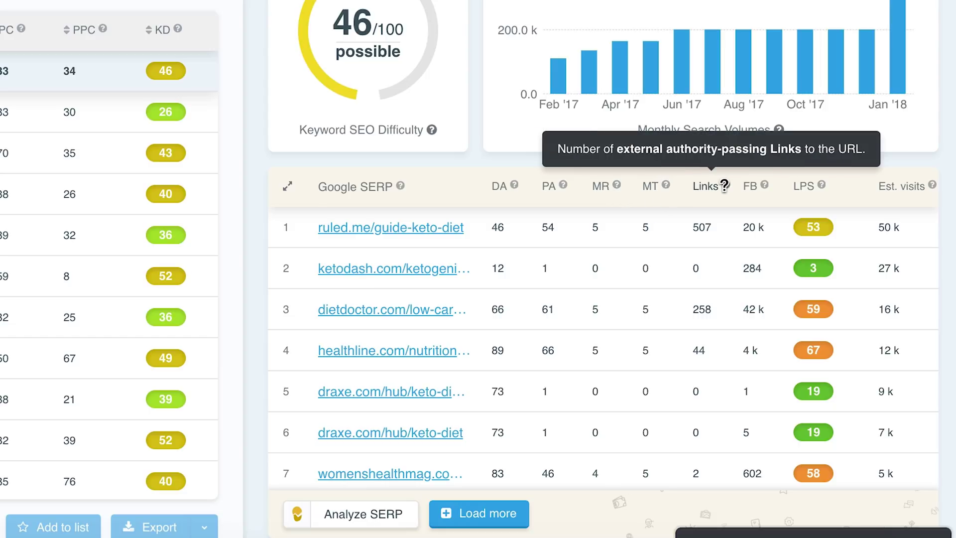
{"action": "mouse_move", "coordinate": [764, 184]}
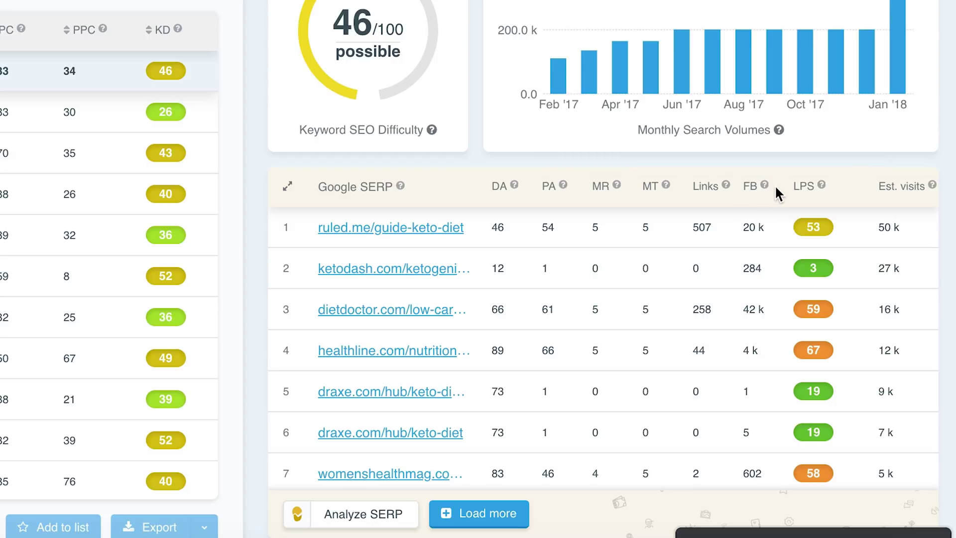
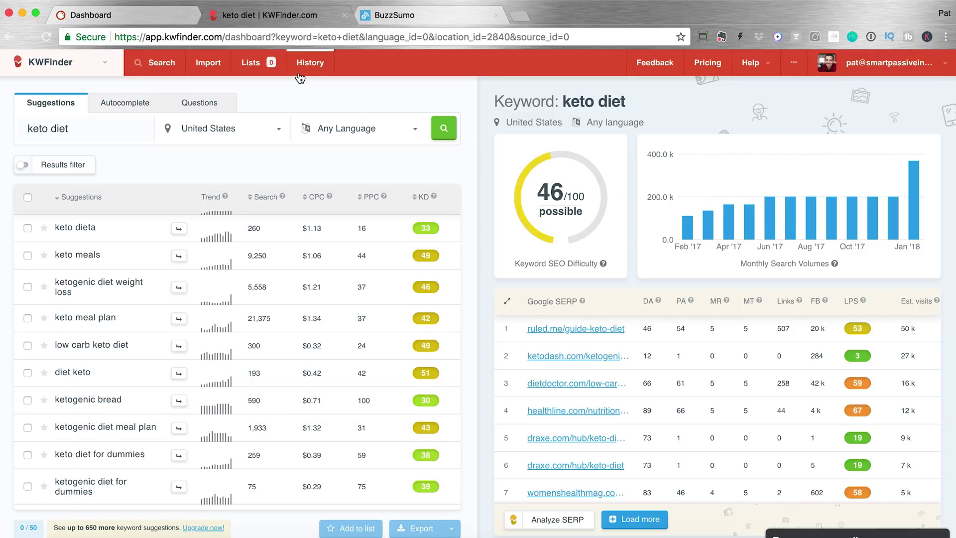
Find question-type keywords for "keto diet" and sort the list by search volume.
{"action": "left_click", "coordinate": [202, 105]}
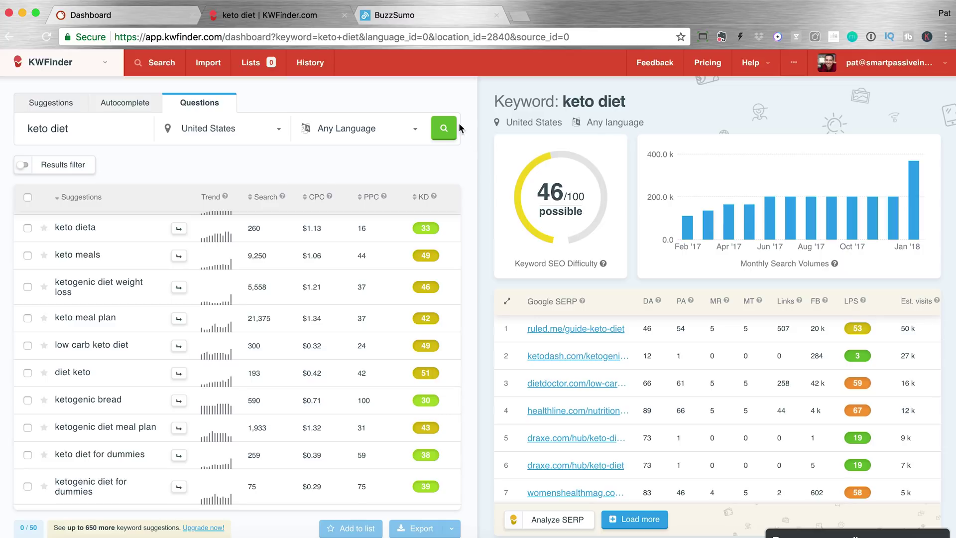
{"action": "left_click", "coordinate": [444, 128]}
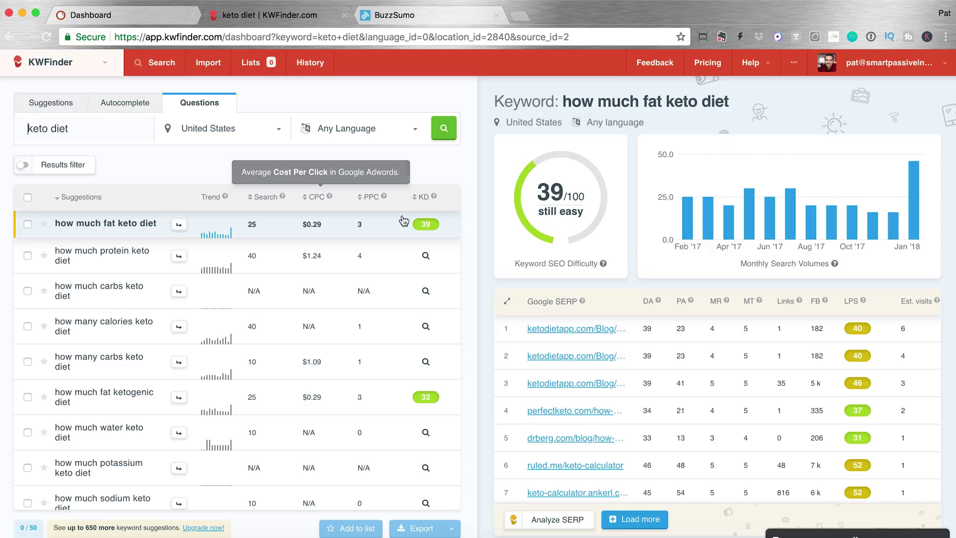
{"action": "scroll", "coordinate": [411, 221], "scroll_direction": "down", "scroll_amount": 1}
{"action": "scroll", "coordinate": [412, 221], "scroll_direction": "up", "scroll_amount": 1}
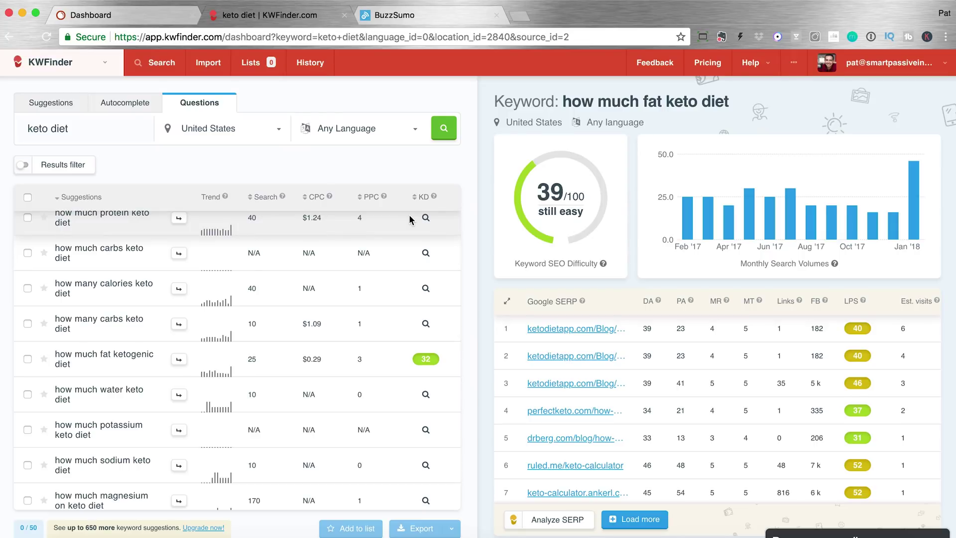
{"action": "scroll", "coordinate": [410, 220], "scroll_direction": "up", "scroll_amount": 2}
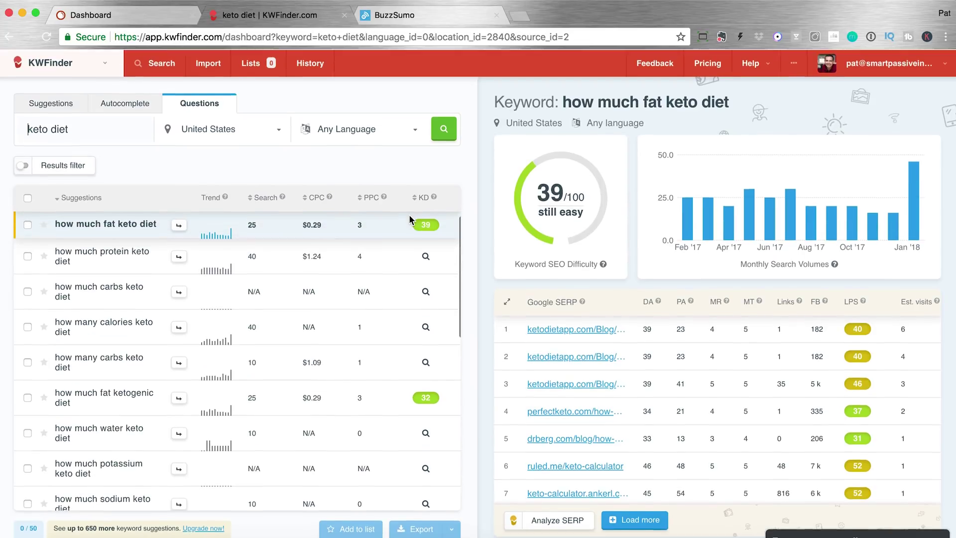
{"action": "left_click", "coordinate": [266, 198]}
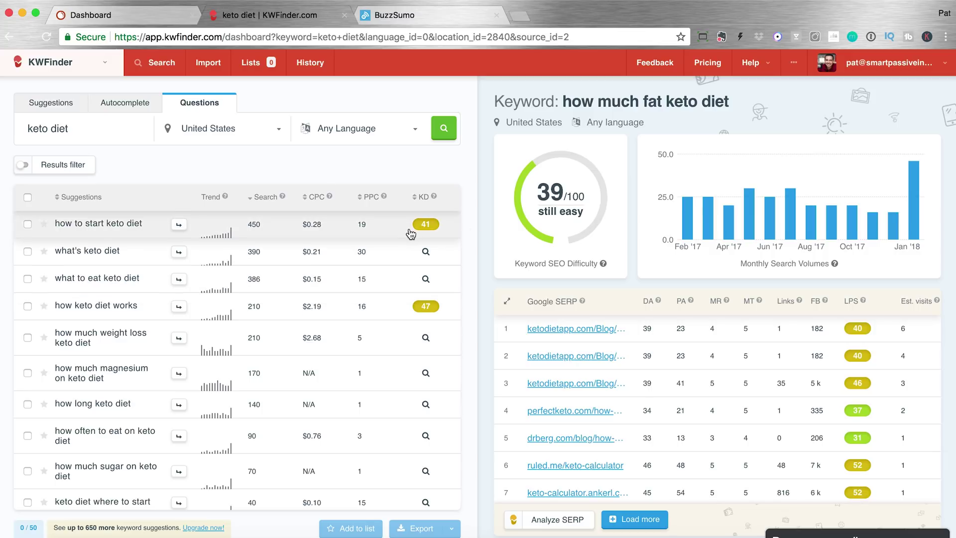
Load the keyword details for "how to start keto diet" and review its Google SERP competitors.
{"action": "mouse_move", "coordinate": [371, 182]}
{"action": "left_click", "coordinate": [106, 228]}
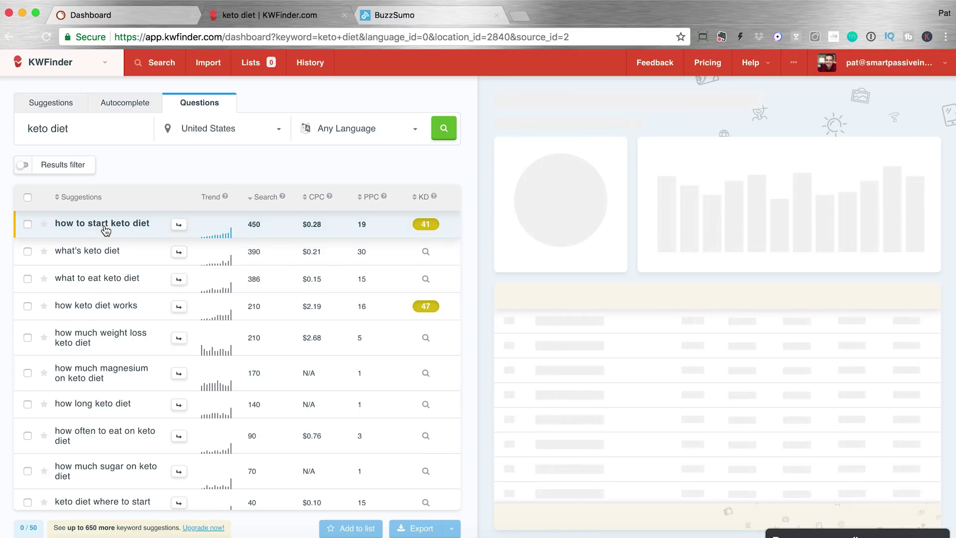
{"action": "scroll", "coordinate": [487, 314], "scroll_direction": "down", "scroll_amount": 1}
{"action": "scroll", "coordinate": [629, 374], "scroll_direction": "down", "scroll_amount": 5}
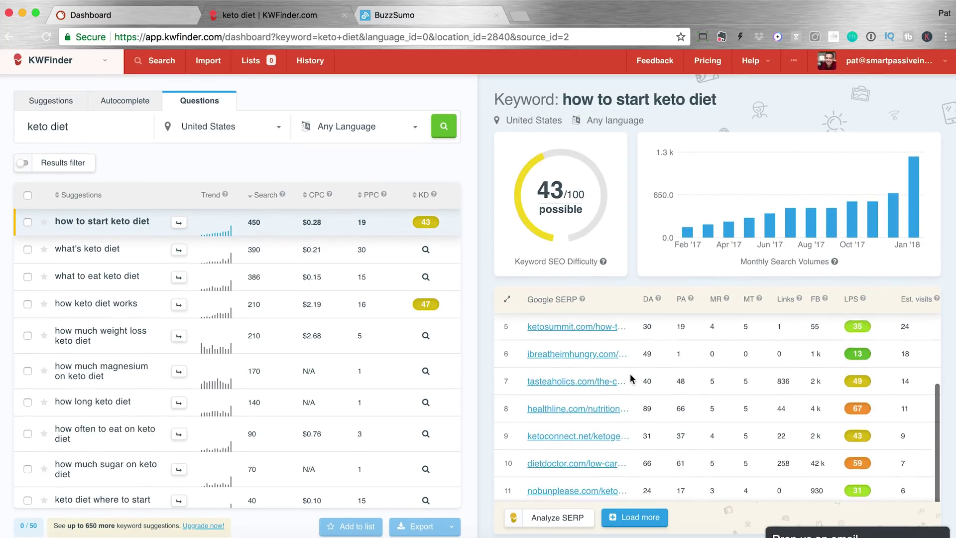
{"action": "scroll", "coordinate": [629, 374], "scroll_direction": "up", "scroll_amount": 5}
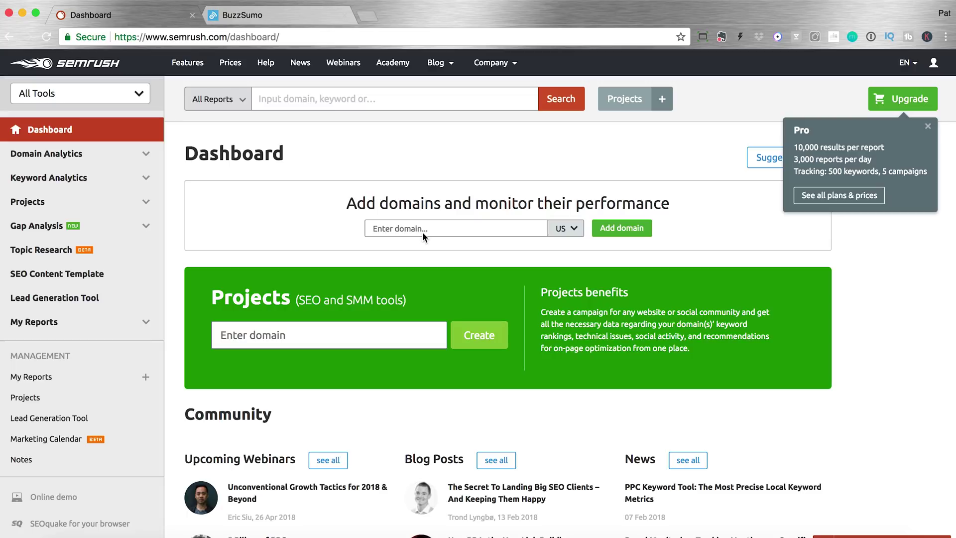
Search SEMrush for "keto diet" and review the overview's volume, CPC, trend, phrase match and related keywords.
{"action": "left_click", "coordinate": [336, 101]}
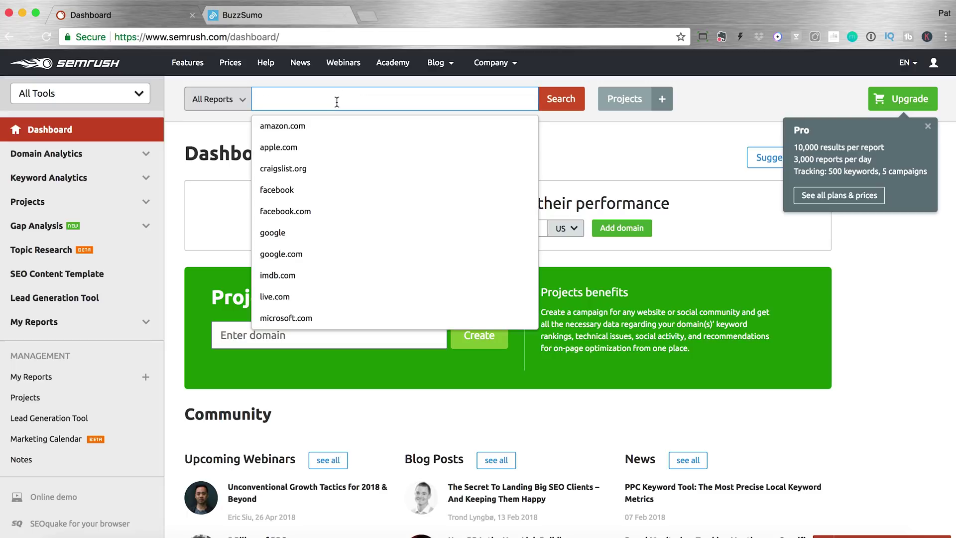
{"action": "type", "text": "keto diet"}
{"action": "key", "text": "Return"}
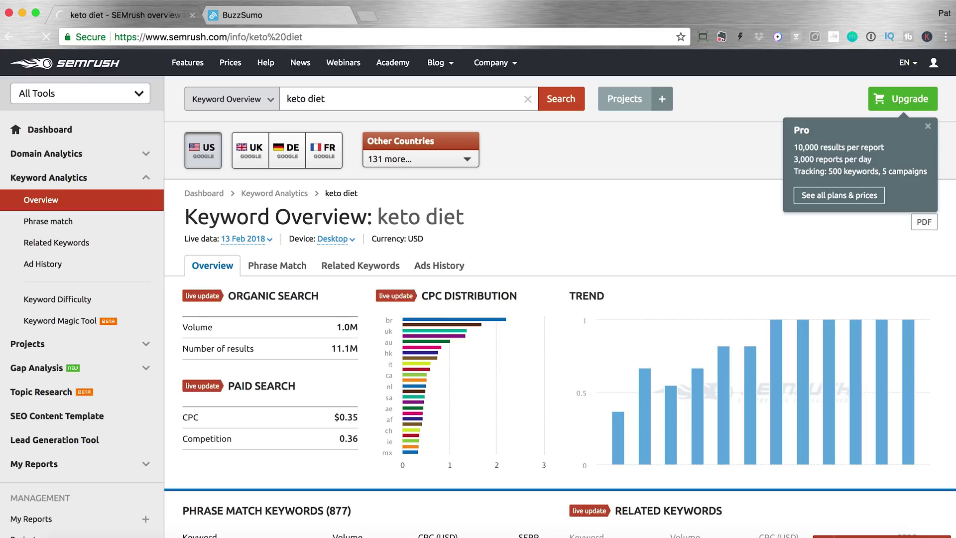
{"action": "scroll", "coordinate": [691, 360], "scroll_direction": "down", "scroll_amount": 1}
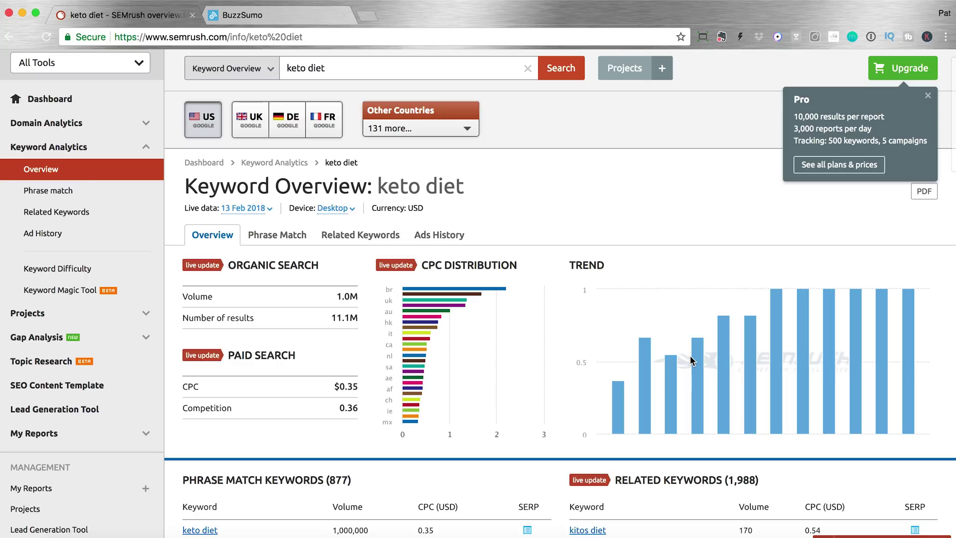
{"action": "scroll", "coordinate": [691, 360], "scroll_direction": "down", "scroll_amount": 5}
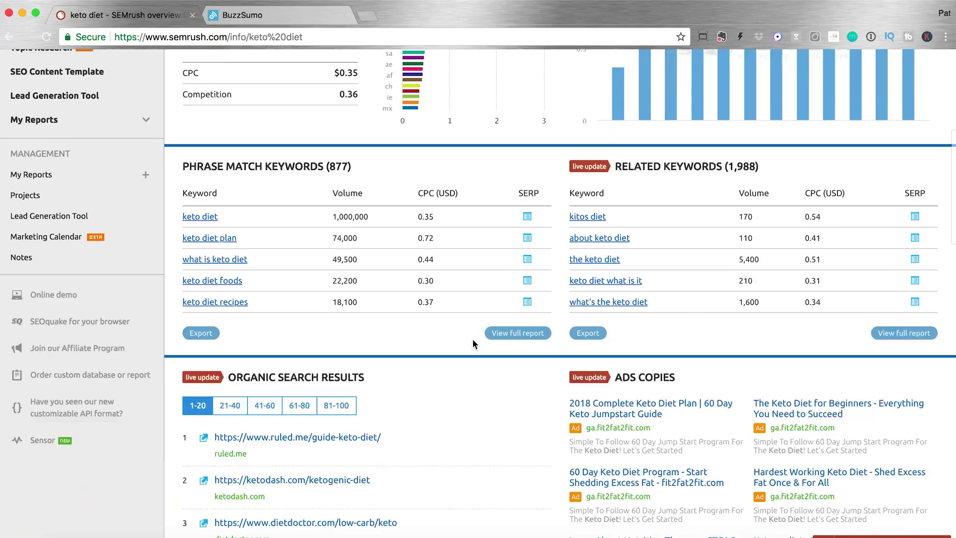
{"action": "scroll", "coordinate": [472, 338], "scroll_direction": "up", "scroll_amount": 8}
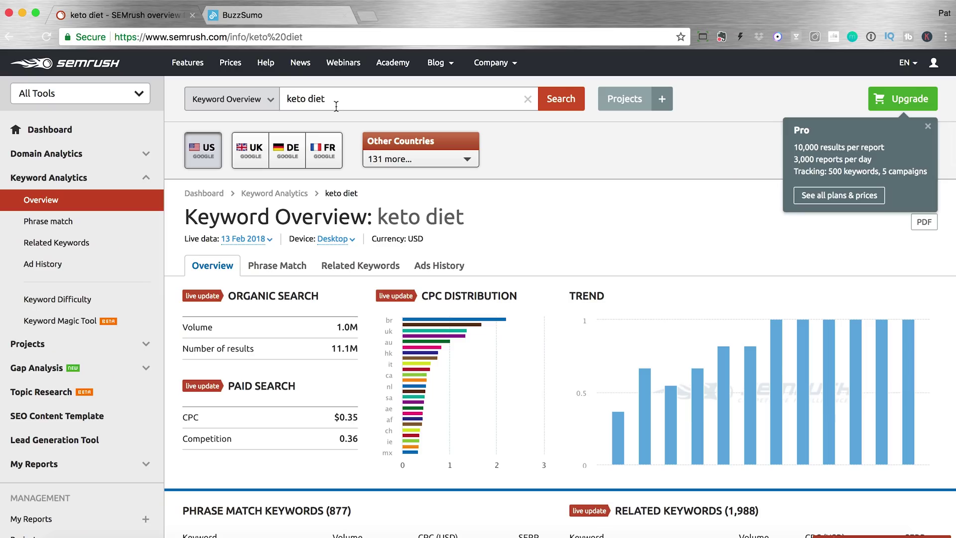
Load the domain overview of ketodash.com, the second-ranked site in the organic search results for keto diet.
{"action": "scroll", "coordinate": [345, 103], "scroll_direction": "down", "scroll_amount": 10}
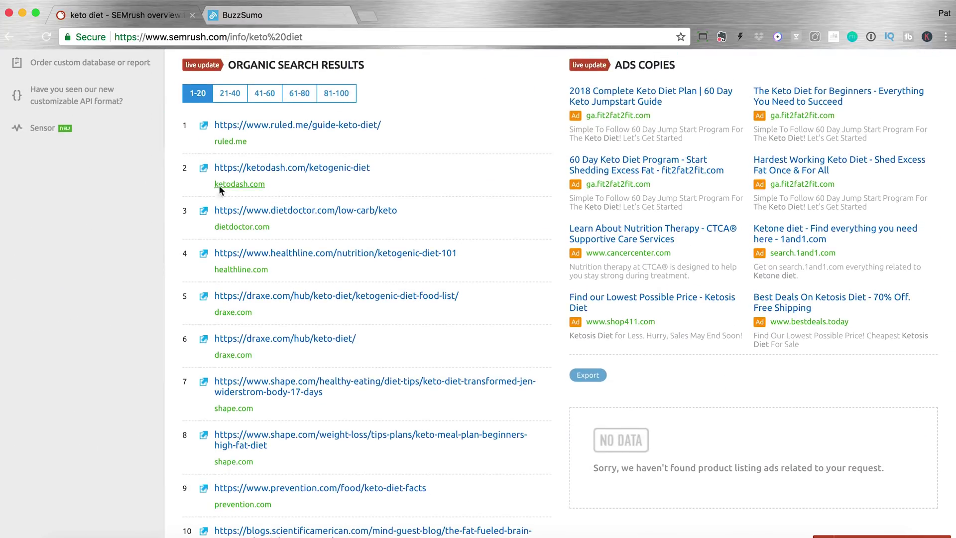
{"action": "left_click_drag", "start_coordinate": [272, 183], "coordinate": [215, 184]}
{"action": "scroll", "coordinate": [276, 215], "scroll_direction": "up", "scroll_amount": 13}
{"action": "scroll", "coordinate": [276, 214], "scroll_direction": "down", "scroll_amount": 11}
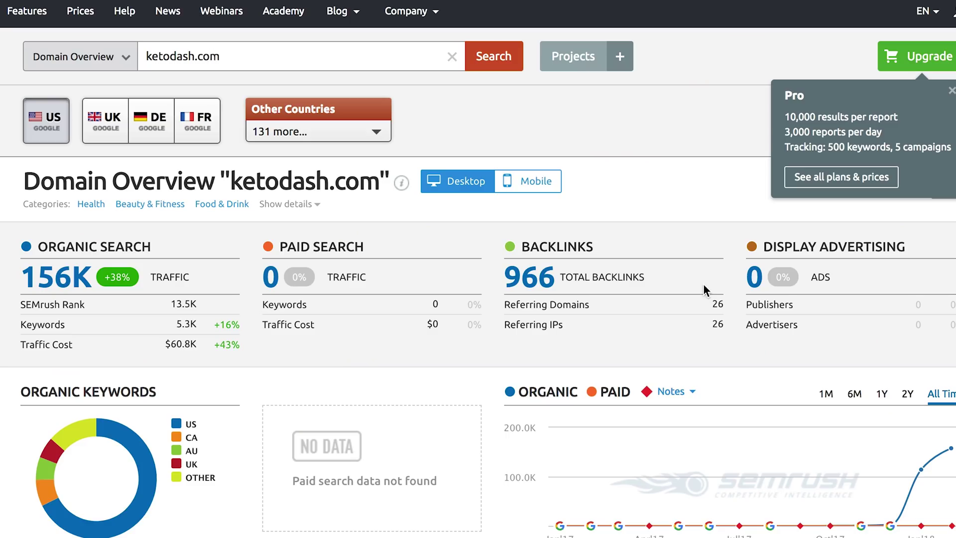
Examine ketodash.com's organic traffic, backlink totals, traffic history and top organic keywords with their positions.
{"action": "scroll", "coordinate": [535, 275], "scroll_direction": "down", "scroll_amount": 2}
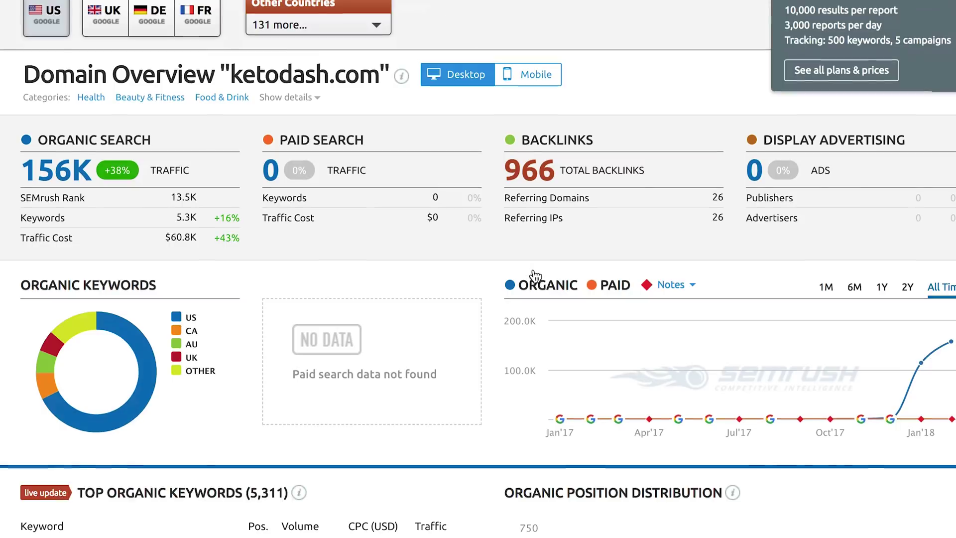
{"action": "scroll", "coordinate": [533, 270], "scroll_direction": "down", "scroll_amount": 1}
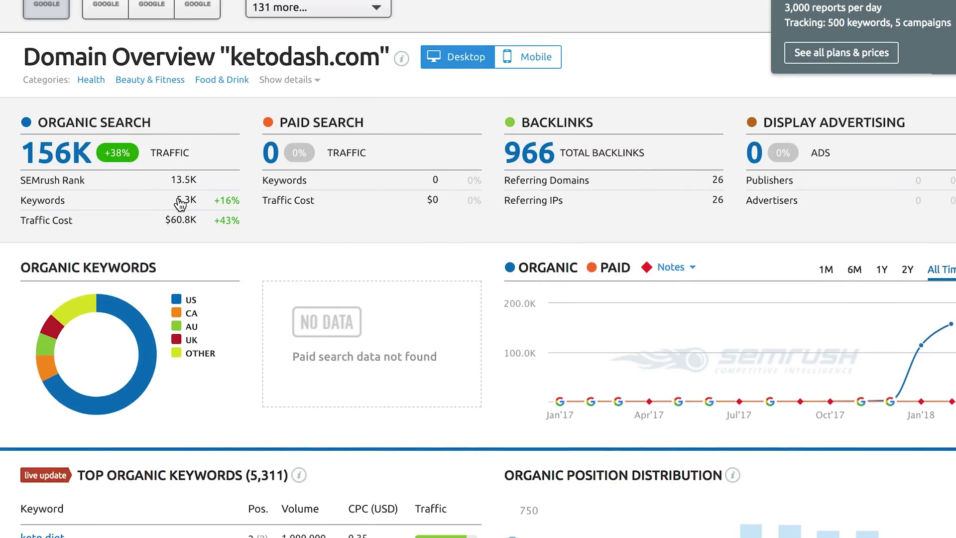
{"action": "scroll", "coordinate": [180, 204], "scroll_direction": "down", "scroll_amount": 1}
{"action": "scroll", "coordinate": [178, 199], "scroll_direction": "down", "scroll_amount": 4}
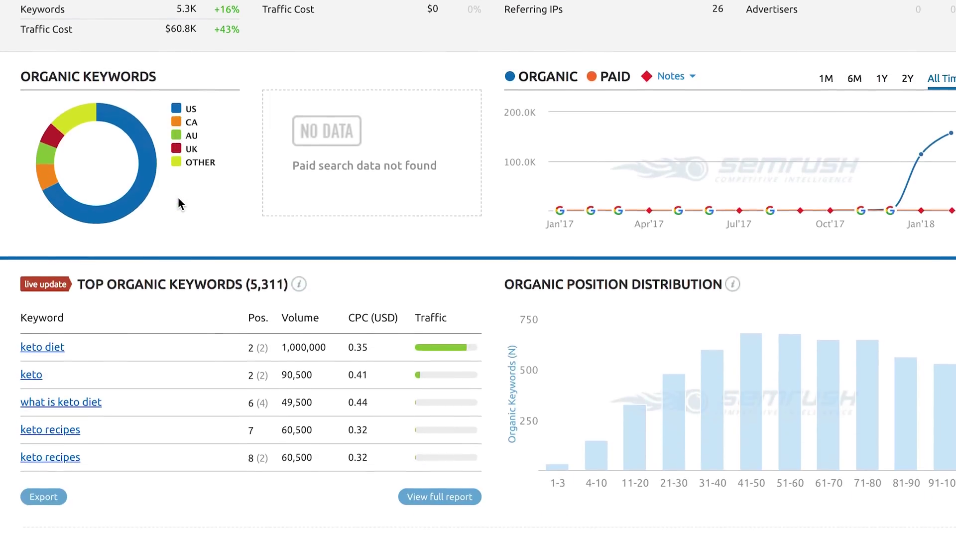
{"action": "scroll", "coordinate": [178, 198], "scroll_direction": "down", "scroll_amount": 1}
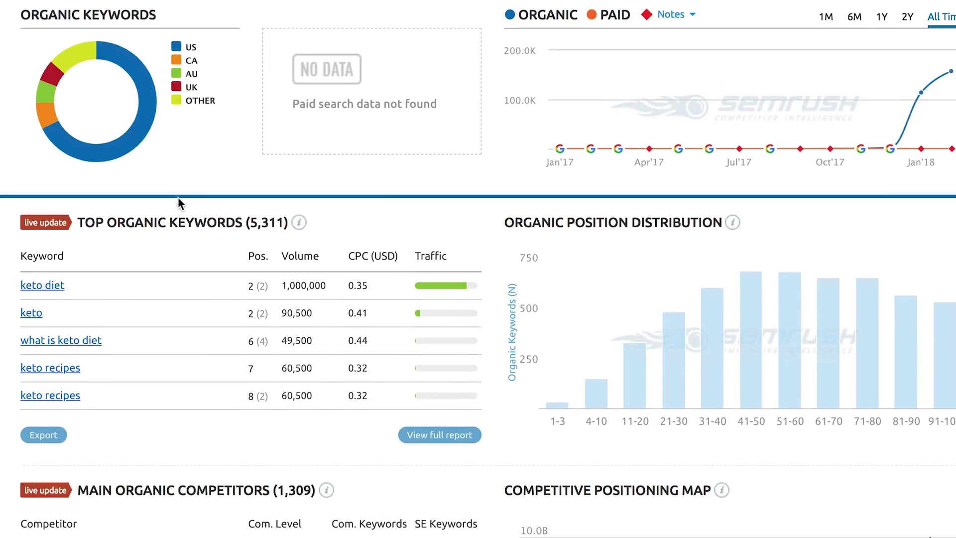
{"action": "scroll", "coordinate": [178, 197], "scroll_direction": "down", "scroll_amount": 1}
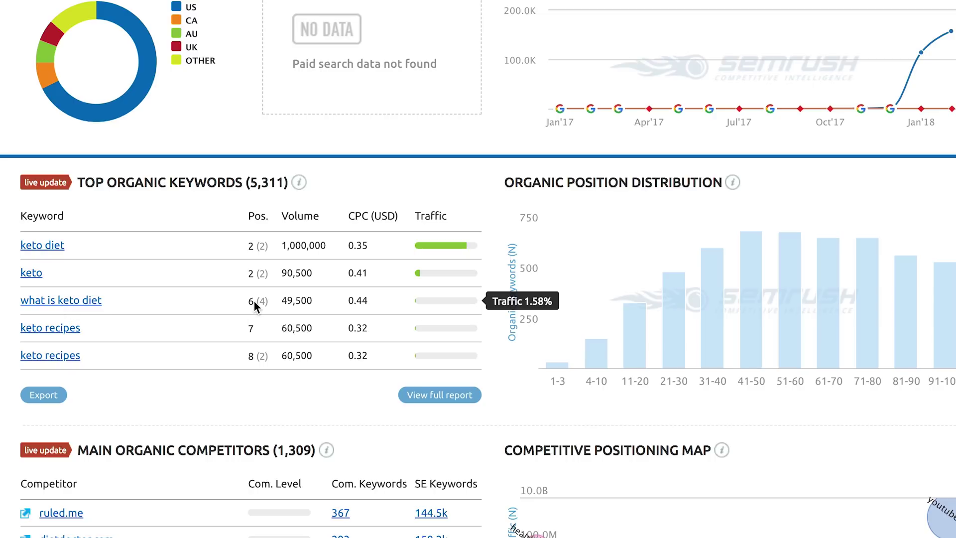
Bring up the backlinks report for ketodash.com and examine new and lost links, total backlinks, link types, TLDs, countries and top anchors.
{"action": "scroll", "coordinate": [254, 301], "scroll_direction": "up", "scroll_amount": 6}
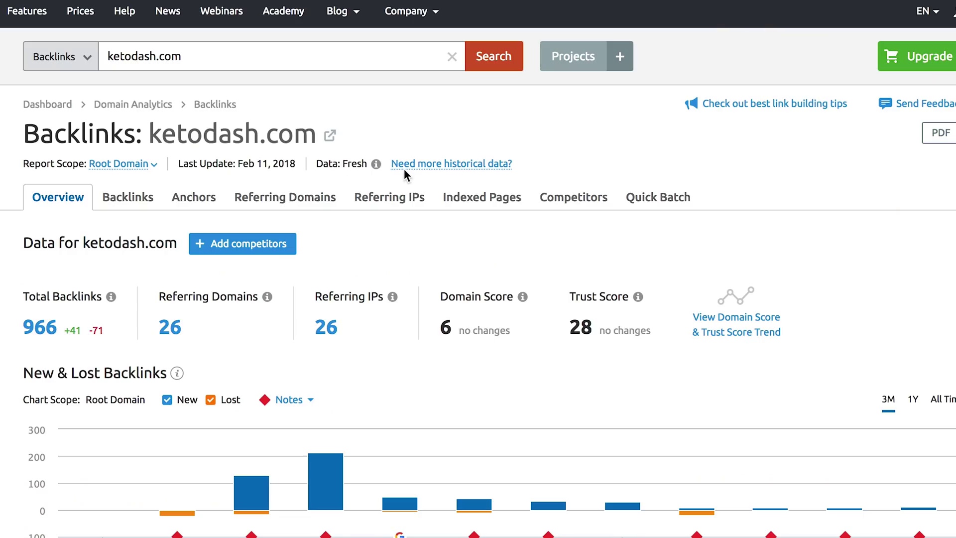
{"action": "scroll", "coordinate": [404, 168], "scroll_direction": "down", "scroll_amount": 1}
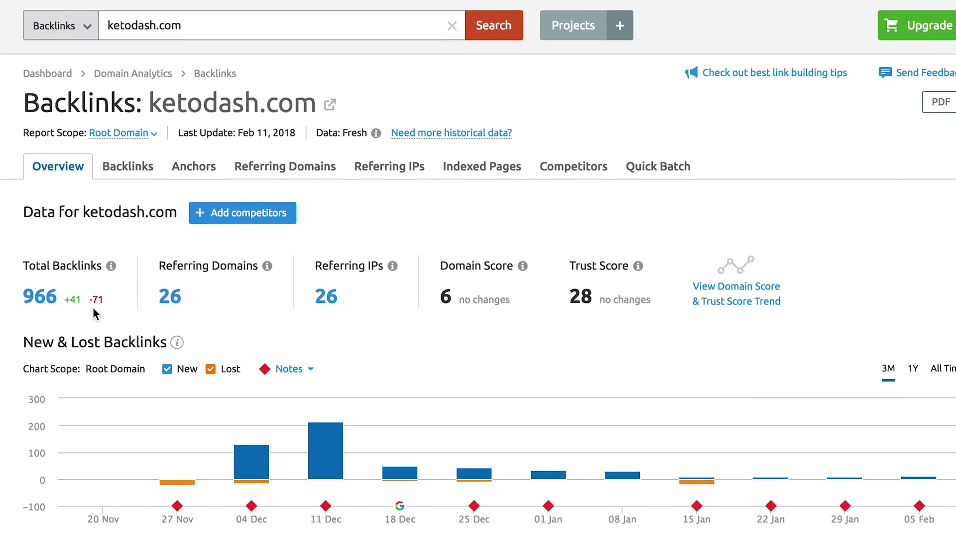
{"action": "scroll", "coordinate": [287, 237], "scroll_direction": "down", "scroll_amount": 2}
{"action": "mouse_move", "coordinate": [326, 394]}
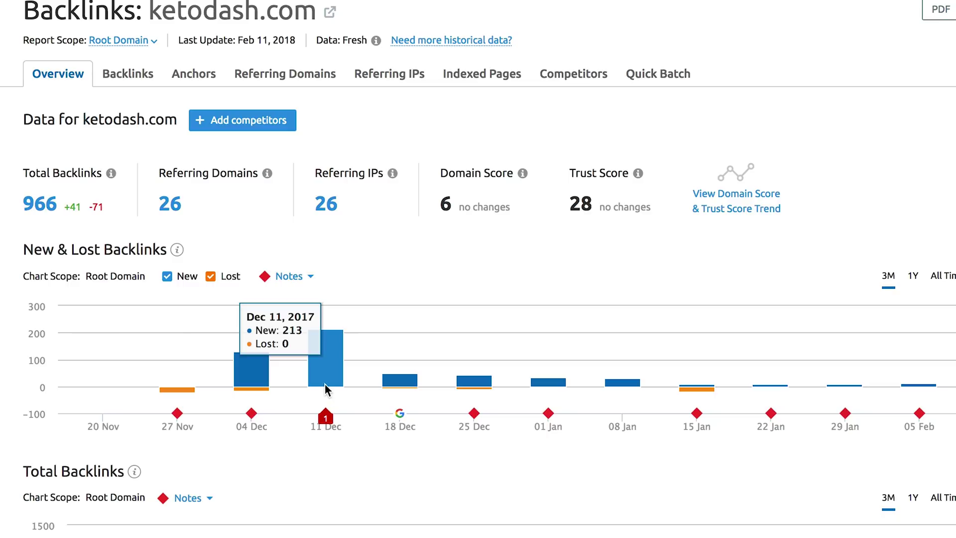
{"action": "scroll", "coordinate": [326, 370], "scroll_direction": "down", "scroll_amount": 1}
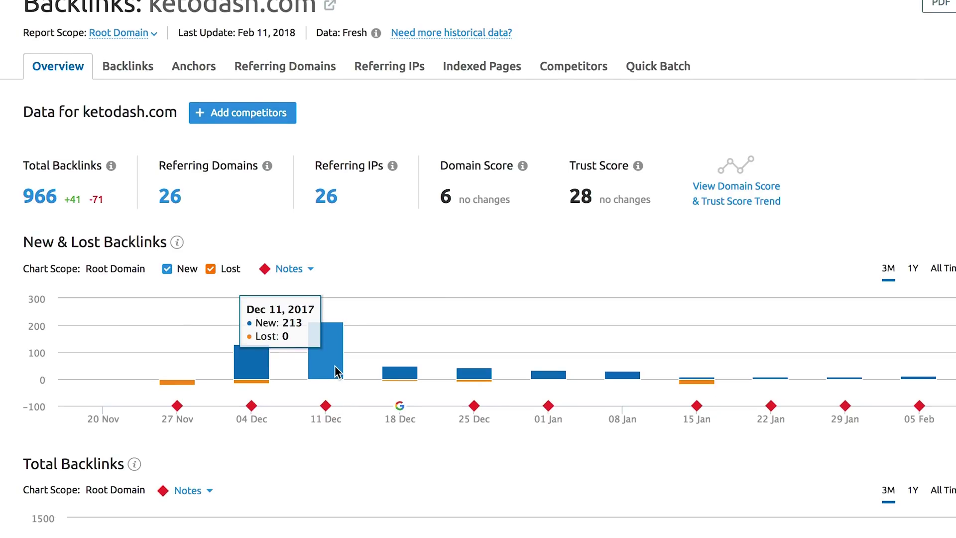
{"action": "scroll", "coordinate": [334, 366], "scroll_direction": "down", "scroll_amount": 2}
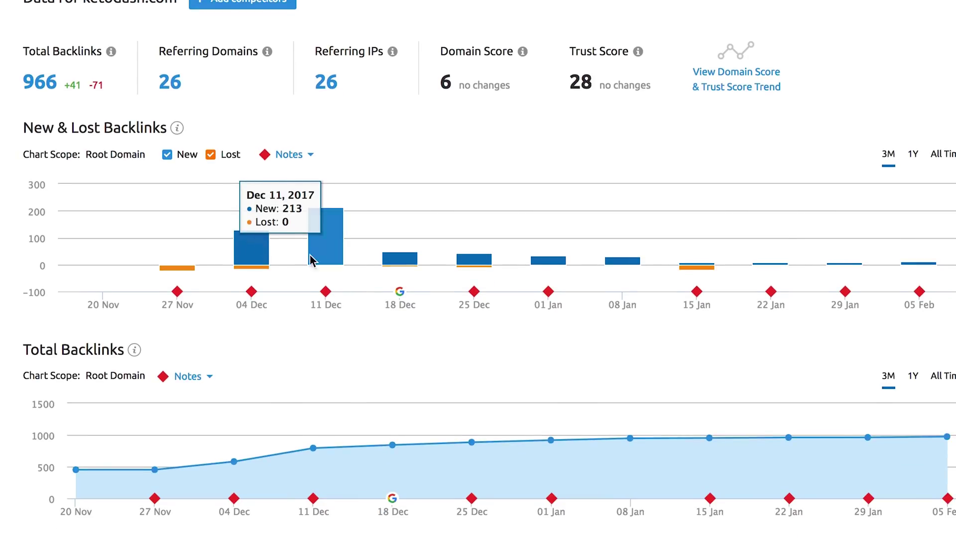
{"action": "scroll", "coordinate": [408, 349], "scroll_direction": "down", "scroll_amount": 3}
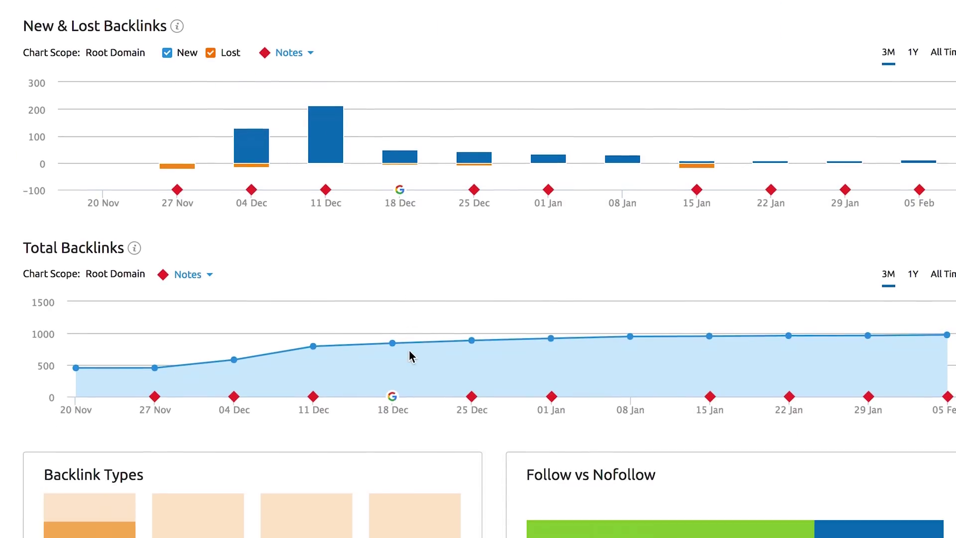
{"action": "scroll", "coordinate": [409, 350], "scroll_direction": "down", "scroll_amount": 3}
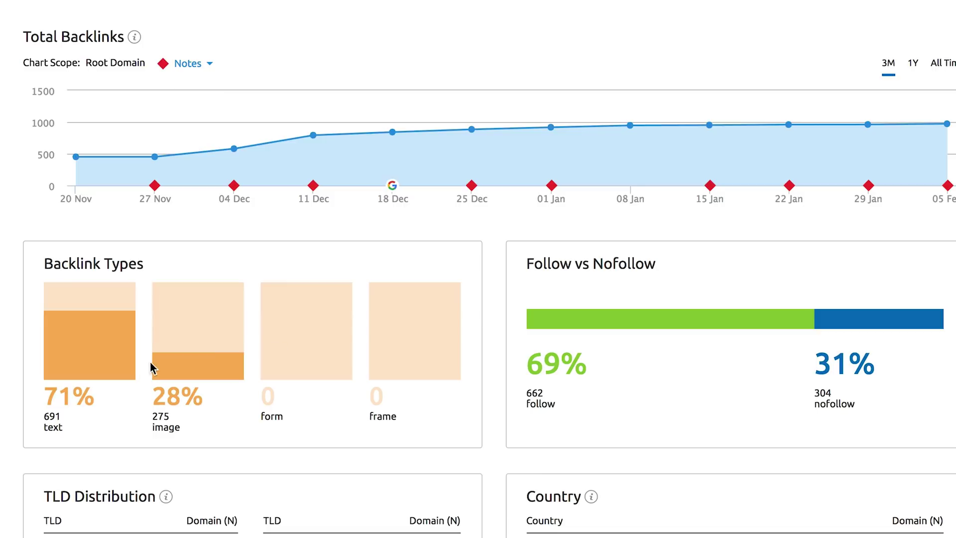
{"action": "scroll", "coordinate": [445, 338], "scroll_direction": "down", "scroll_amount": 4}
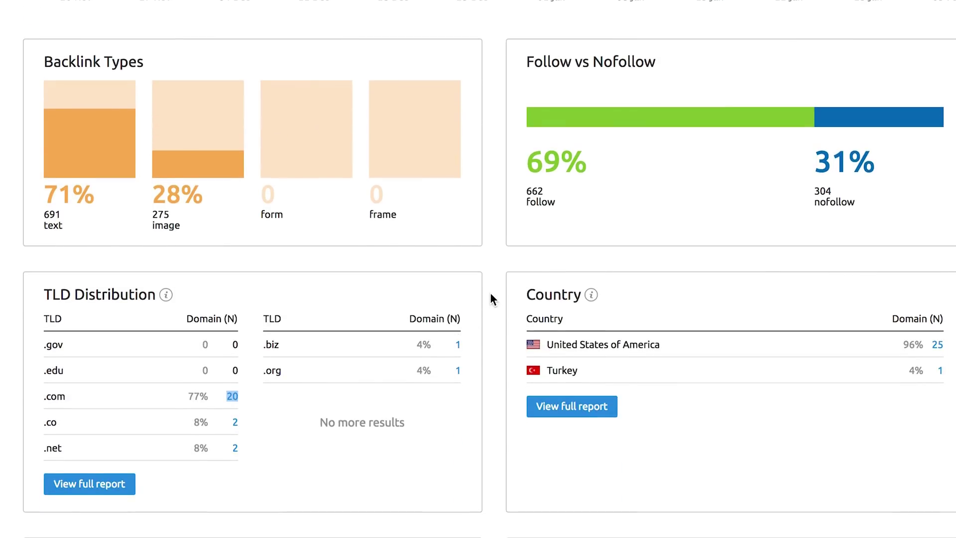
{"action": "scroll", "coordinate": [490, 298], "scroll_direction": "down", "scroll_amount": 2}
{"action": "scroll", "coordinate": [490, 297], "scroll_direction": "down", "scroll_amount": 4}
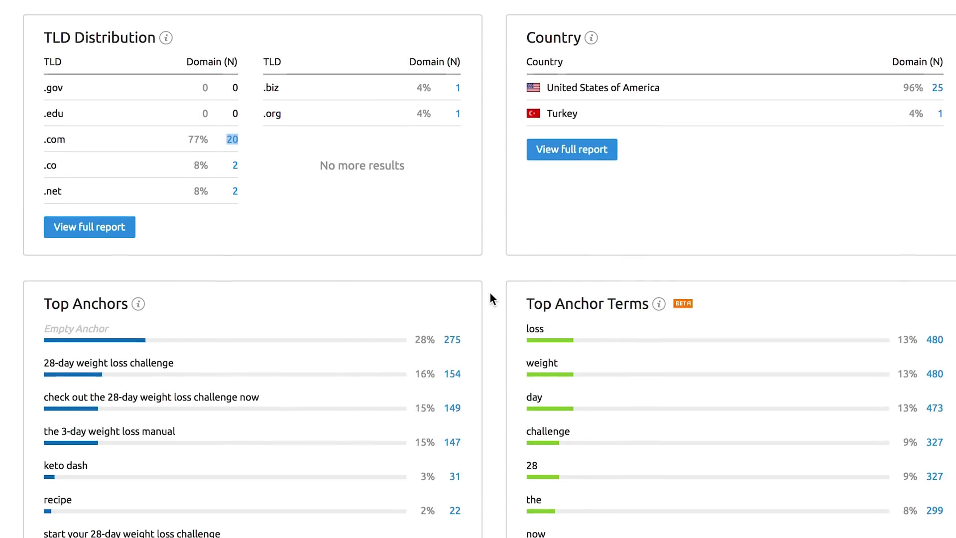
List the backlinks with the anchor "check out the 28-day weight loss challenge now" and review their source pages.
{"action": "scroll", "coordinate": [490, 298], "scroll_direction": "down", "scroll_amount": 2}
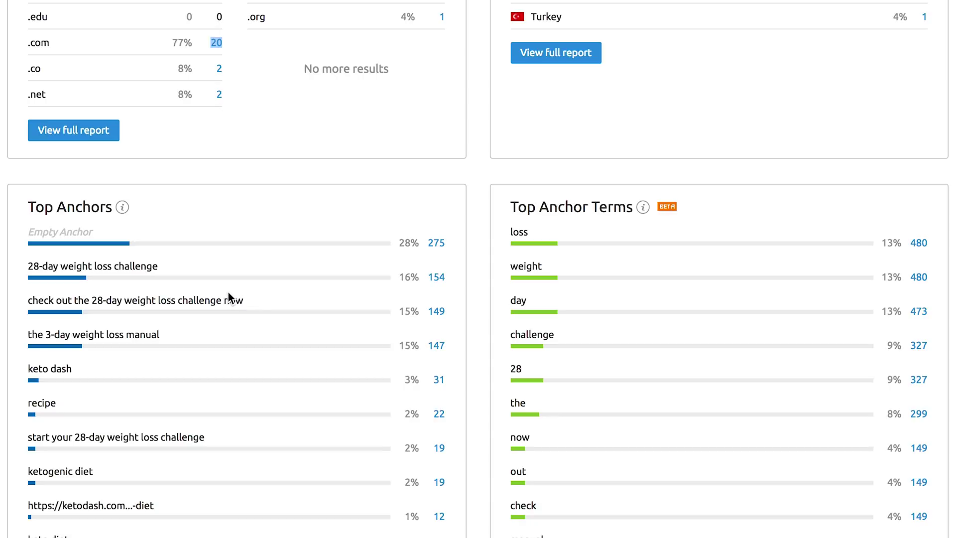
{"action": "left_click", "coordinate": [437, 312]}
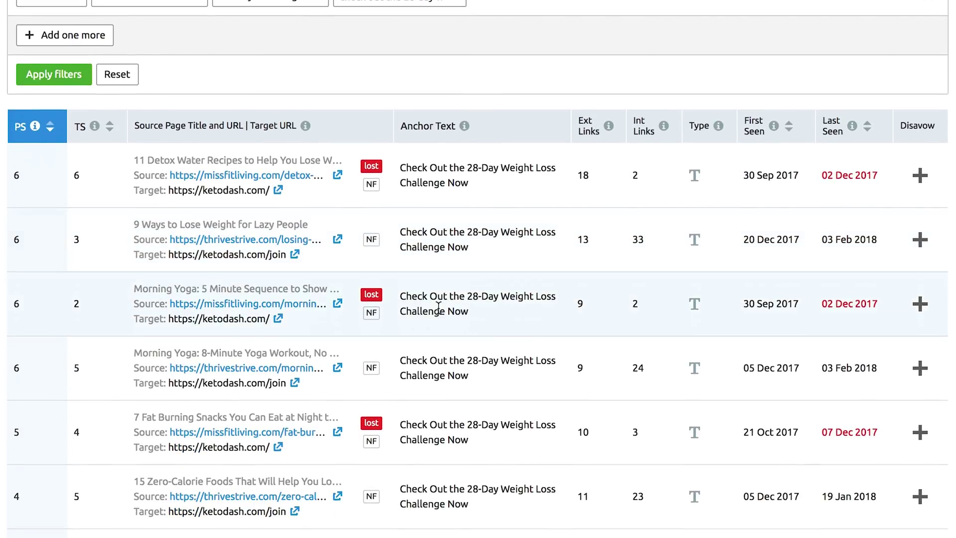
{"action": "scroll", "coordinate": [289, 180], "scroll_direction": "down", "scroll_amount": 1}
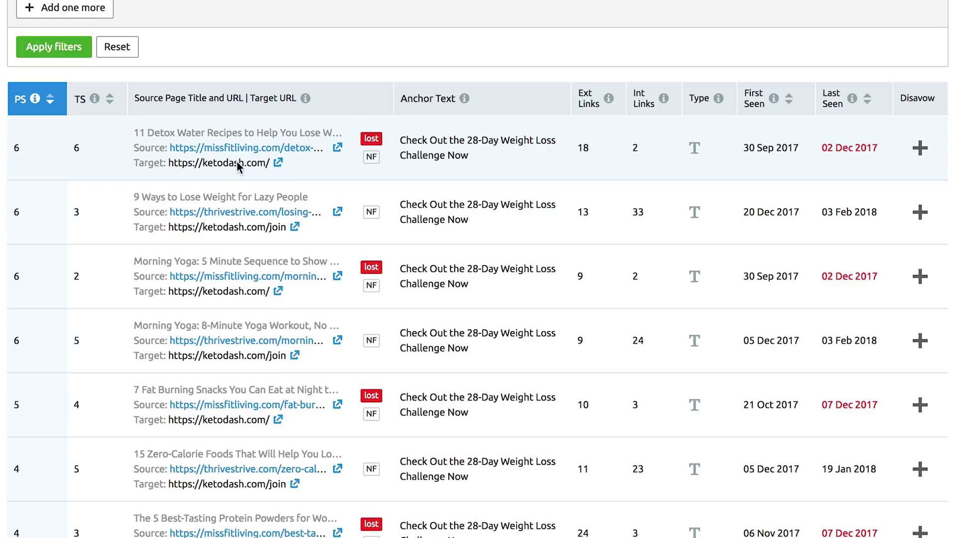
{"action": "scroll", "coordinate": [277, 219], "scroll_direction": "down", "scroll_amount": 2}
{"action": "scroll", "coordinate": [264, 283], "scroll_direction": "down", "scroll_amount": 7}
{"action": "scroll", "coordinate": [267, 282], "scroll_direction": "down", "scroll_amount": 3}
{"action": "scroll", "coordinate": [432, 323], "scroll_direction": "up", "scroll_amount": 15}
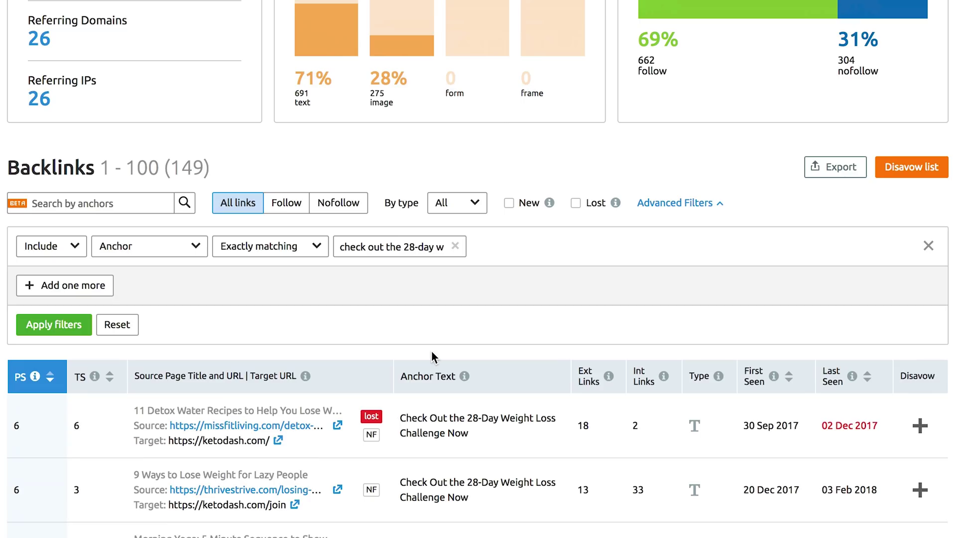
{"action": "scroll", "coordinate": [431, 351], "scroll_direction": "down", "scroll_amount": 4}
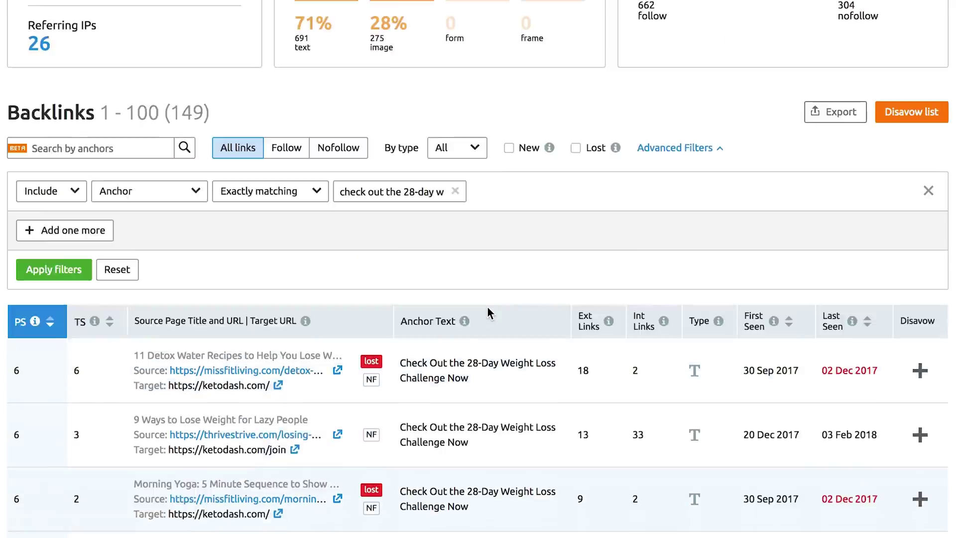
Reset the anchor filter to list all ketodash.com backlinks and review their source pages and anchor texts.
{"action": "scroll", "coordinate": [487, 306], "scroll_direction": "up", "scroll_amount": 7}
{"action": "left_click", "coordinate": [110, 200]}
{"action": "scroll", "coordinate": [340, 211], "scroll_direction": "down", "scroll_amount": 8}
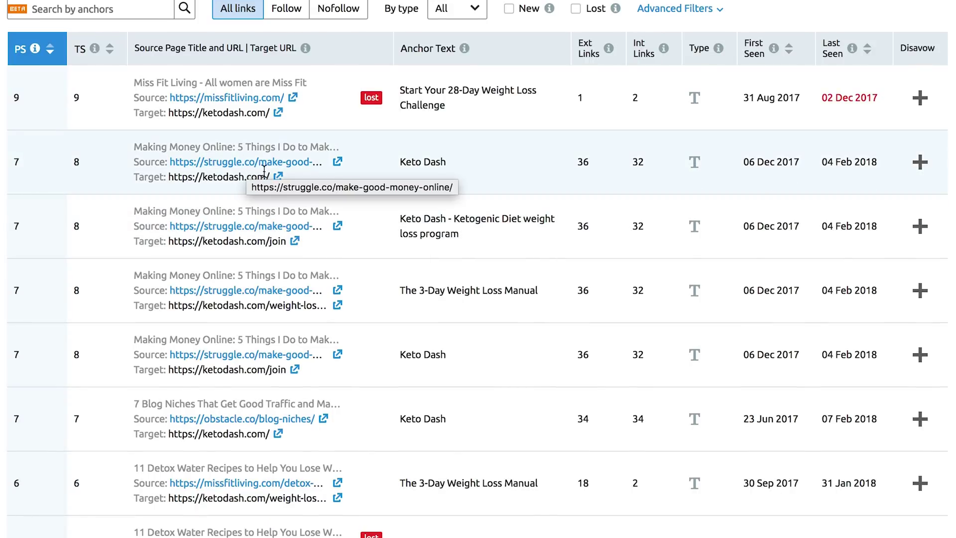
{"action": "scroll", "coordinate": [265, 252], "scroll_direction": "down", "scroll_amount": 2}
{"action": "scroll", "coordinate": [271, 345], "scroll_direction": "down", "scroll_amount": 3}
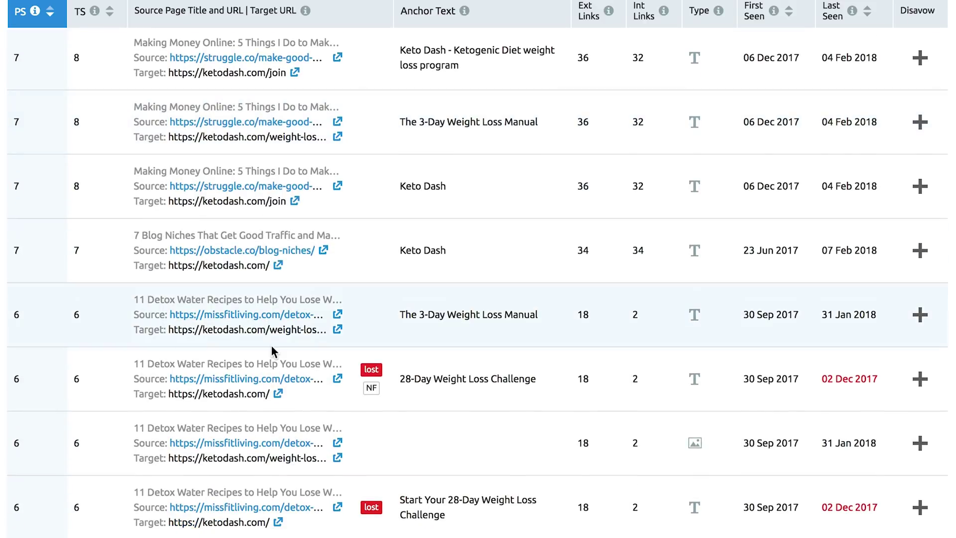
{"action": "scroll", "coordinate": [292, 386], "scroll_direction": "down", "scroll_amount": 2}
{"action": "scroll", "coordinate": [292, 385], "scroll_direction": "up", "scroll_amount": 7}
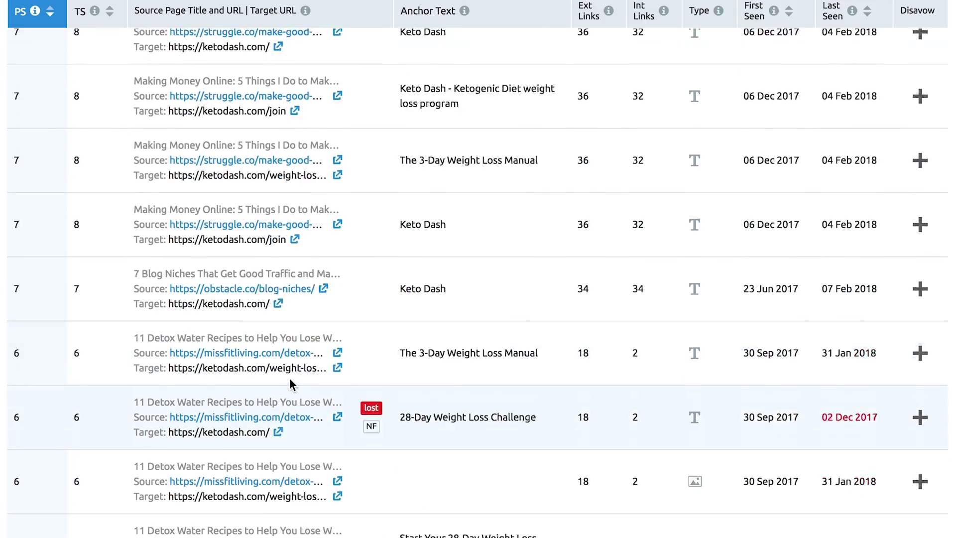
{"action": "scroll", "coordinate": [314, 297], "scroll_direction": "up", "scroll_amount": 2}
{"action": "scroll", "coordinate": [314, 296], "scroll_direction": "up", "scroll_amount": 3}
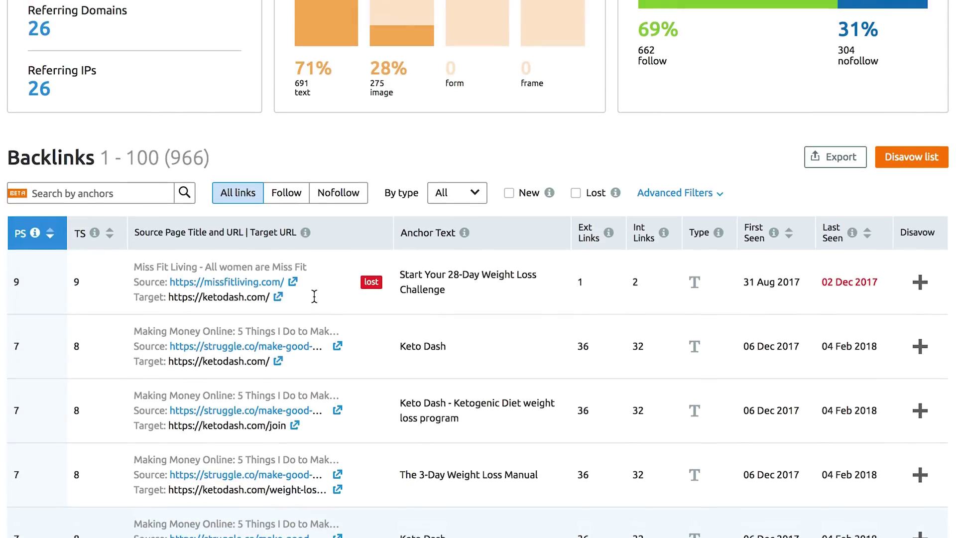
{"action": "scroll", "coordinate": [437, 302], "scroll_direction": "up", "scroll_amount": 5}
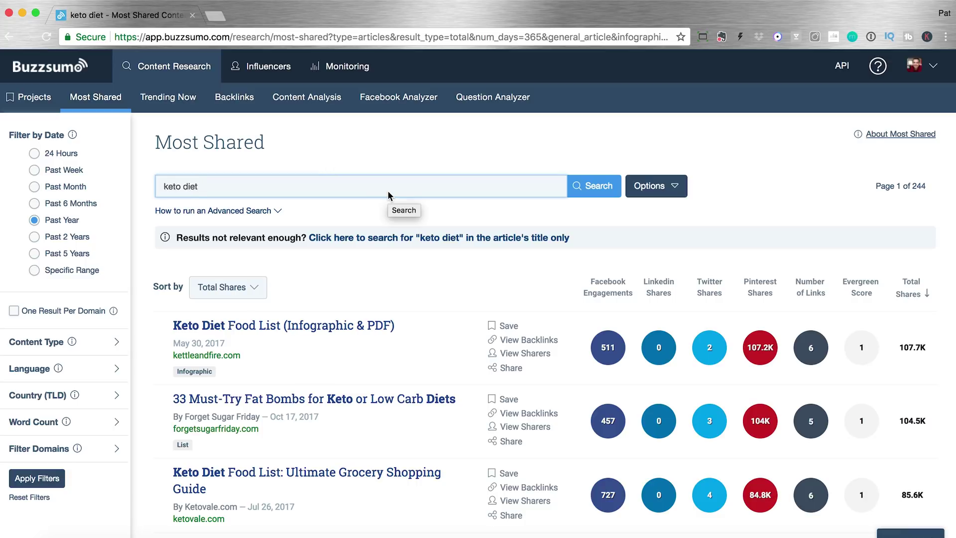
In BuzzSumo, examine the most shared "keto diet" articles from the past year and their shares per social network.
{"action": "scroll", "coordinate": [389, 196], "scroll_direction": "down", "scroll_amount": 2}
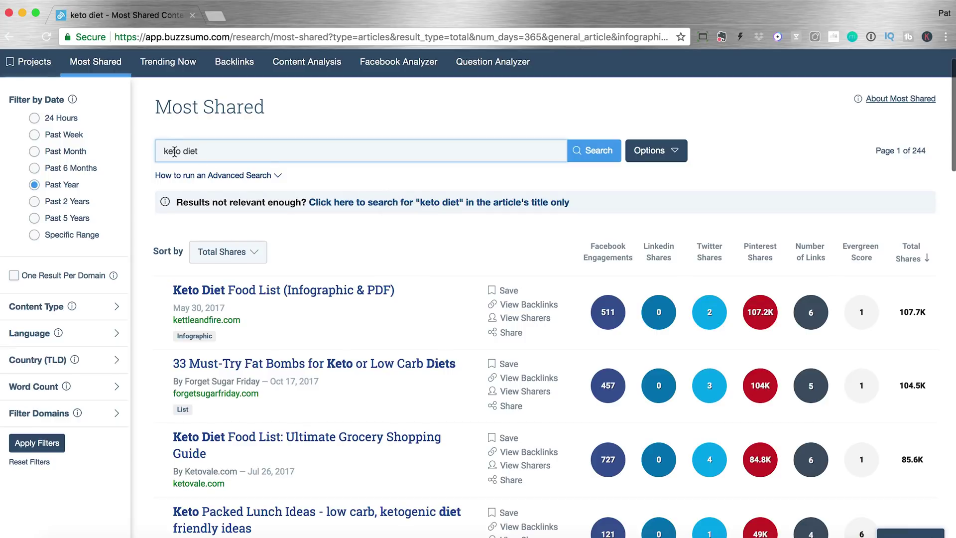
{"action": "scroll", "coordinate": [347, 260], "scroll_direction": "down", "scroll_amount": 1}
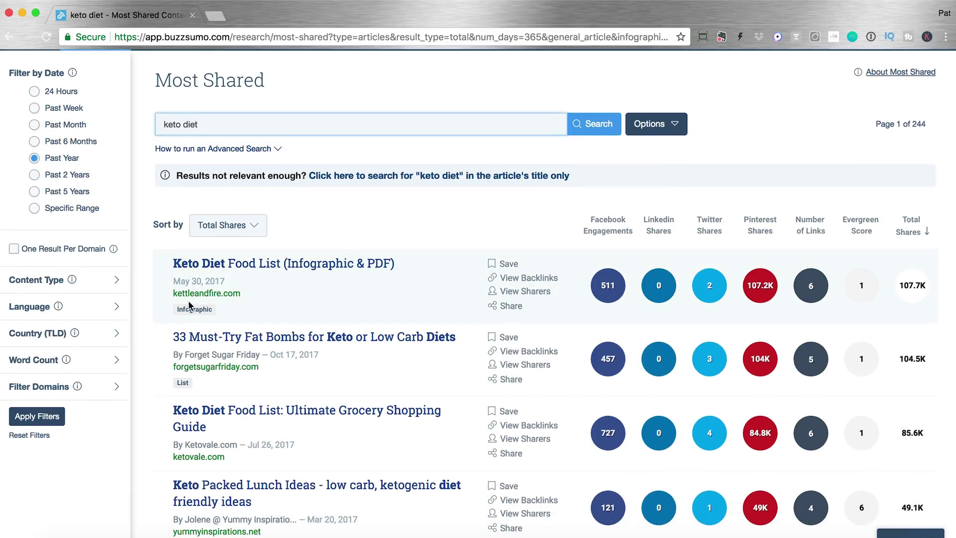
{"action": "scroll", "coordinate": [256, 298], "scroll_direction": "down", "scroll_amount": 2}
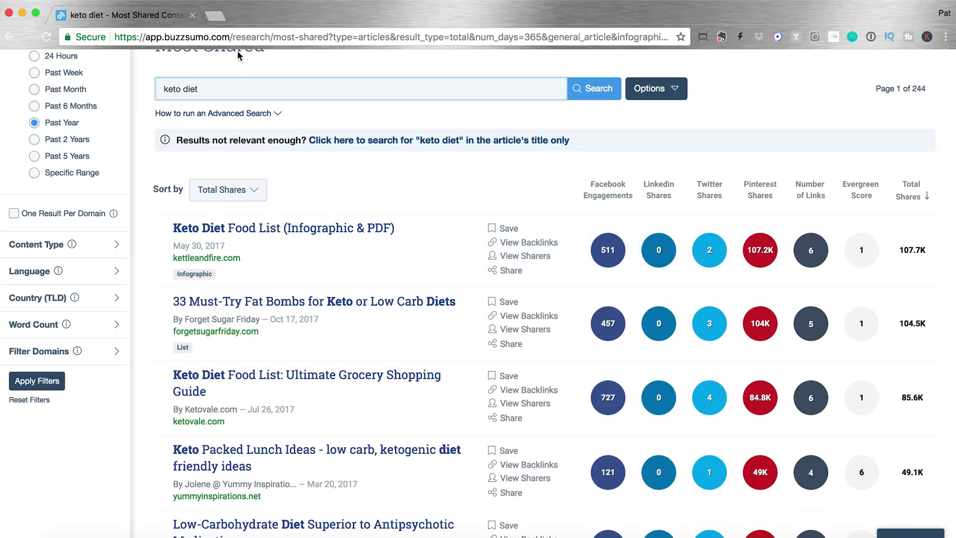
Load google.com in a new browser tab.
{"action": "left_click", "coordinate": [218, 16]}
{"action": "type", "text": "google.com"}
{"action": "key", "text": "Return"}
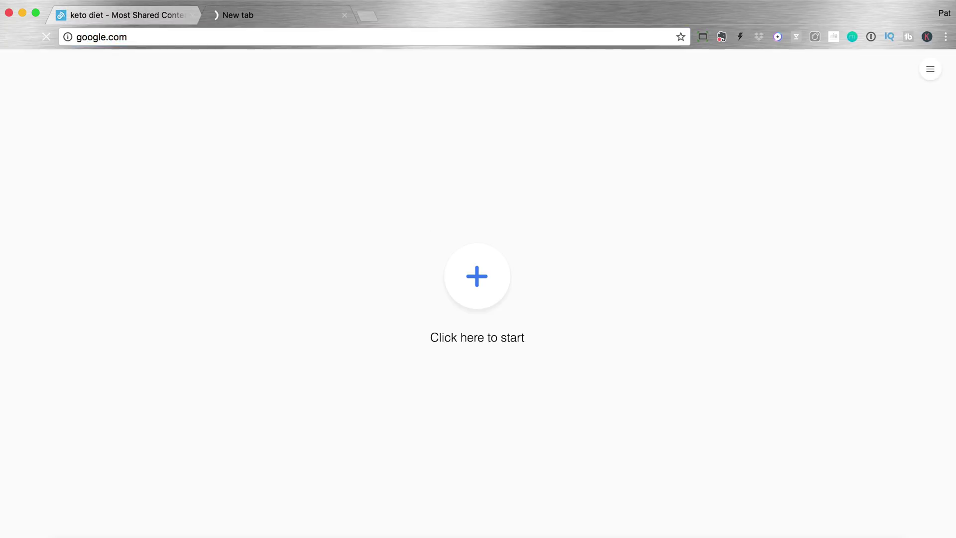
Search Google for "keto diet food list".
{"action": "type", "text": "ke"}
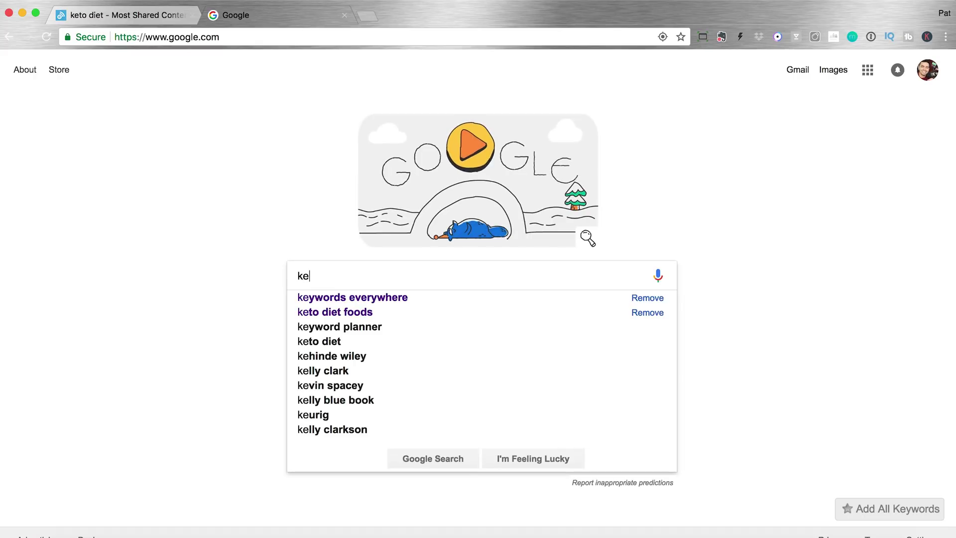
{"action": "type", "text": "to"}
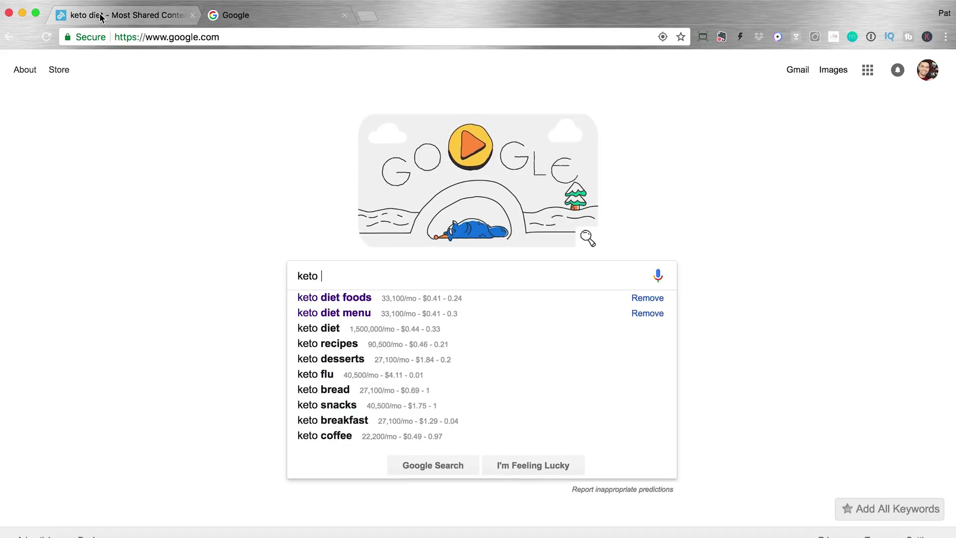
{"action": "left_click", "coordinate": [80, 15]}
{"action": "left_click", "coordinate": [261, 13]}
{"action": "type", "text": "diet food list"}
{"action": "key", "text": "Return"}
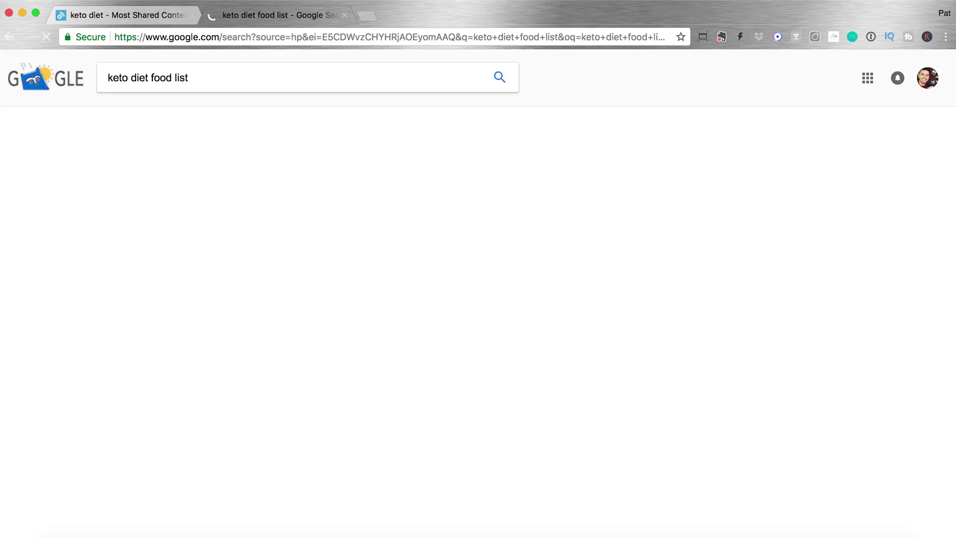
Examine the titles ranking for keto diet food list, the featured snippet and the People also ask questions.
{"action": "scroll", "coordinate": [233, 197], "scroll_direction": "down", "scroll_amount": 3}
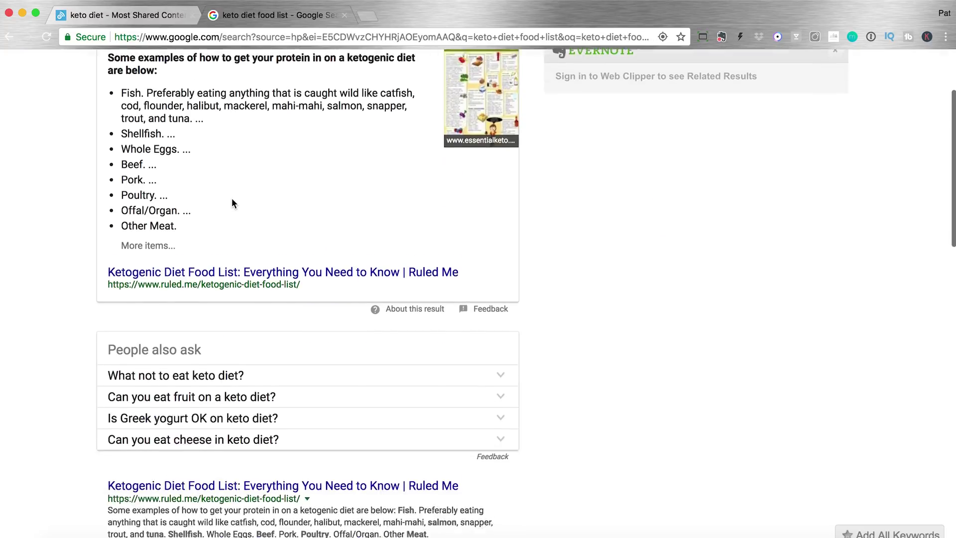
{"action": "scroll", "coordinate": [231, 198], "scroll_direction": "down", "scroll_amount": 5}
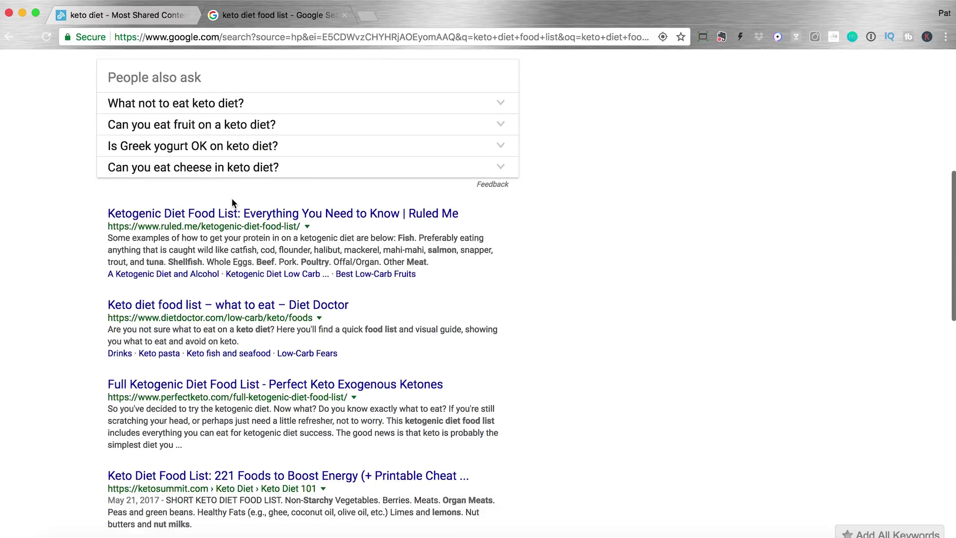
{"action": "scroll", "coordinate": [233, 202], "scroll_direction": "down", "scroll_amount": 6}
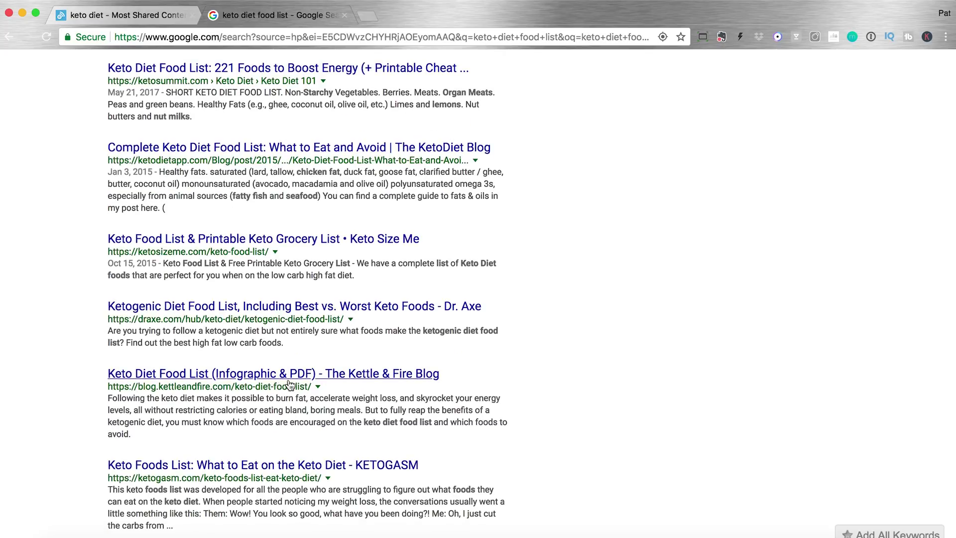
{"action": "scroll", "coordinate": [299, 372], "scroll_direction": "up", "scroll_amount": 10}
{"action": "scroll", "coordinate": [301, 362], "scroll_direction": "up", "scroll_amount": 2}
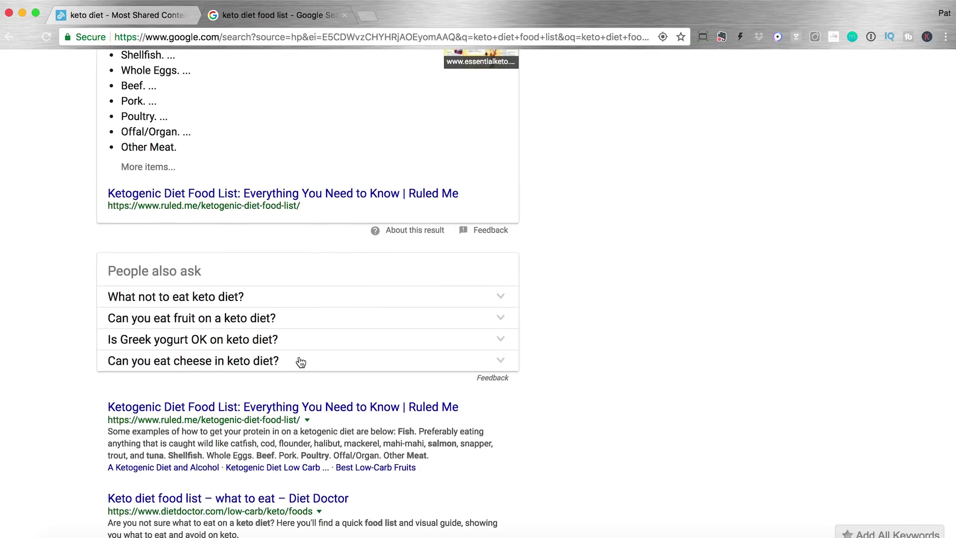
{"action": "scroll", "coordinate": [301, 362], "scroll_direction": "up", "scroll_amount": 3}
{"action": "scroll", "coordinate": [299, 356], "scroll_direction": "down", "scroll_amount": 1}
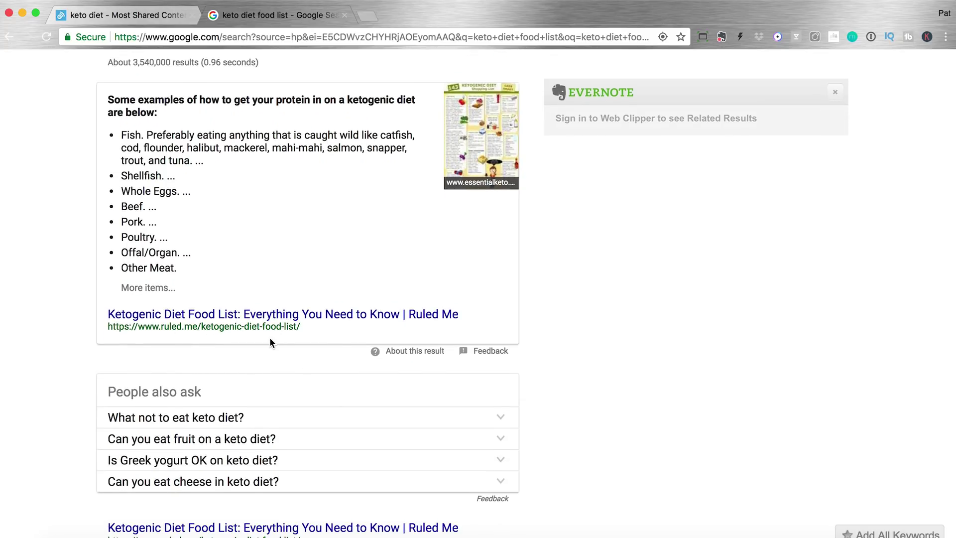
Open the Ruled Me article "Ketogenic Diet Food List: Everything You Need to Know" and skim its sections, infographics and nutrition tables.
{"action": "scroll", "coordinate": [270, 338], "scroll_direction": "down", "scroll_amount": 1}
{"action": "scroll", "coordinate": [270, 343], "scroll_direction": "up", "scroll_amount": 1}
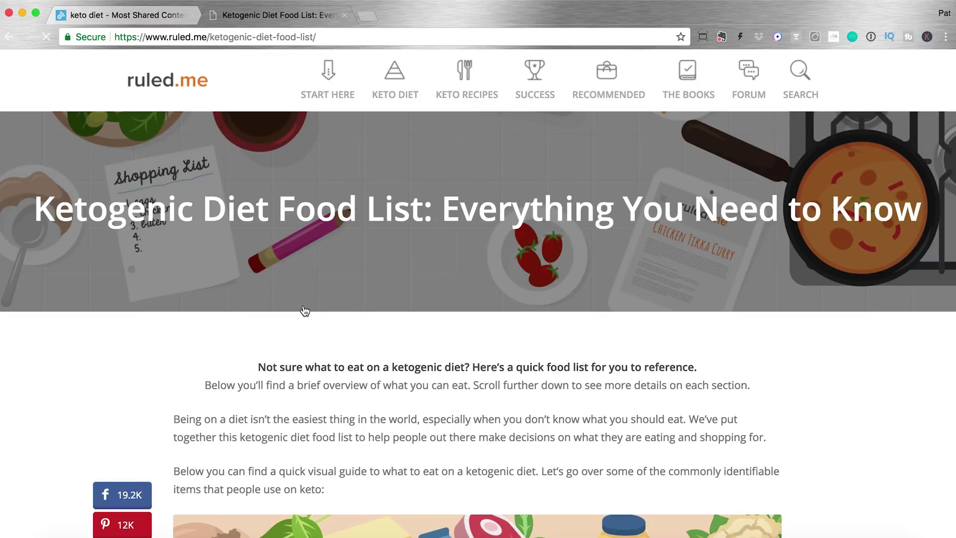
{"action": "scroll", "coordinate": [304, 312], "scroll_direction": "down", "scroll_amount": 15}
{"action": "scroll", "coordinate": [304, 311], "scroll_direction": "down", "scroll_amount": 20}
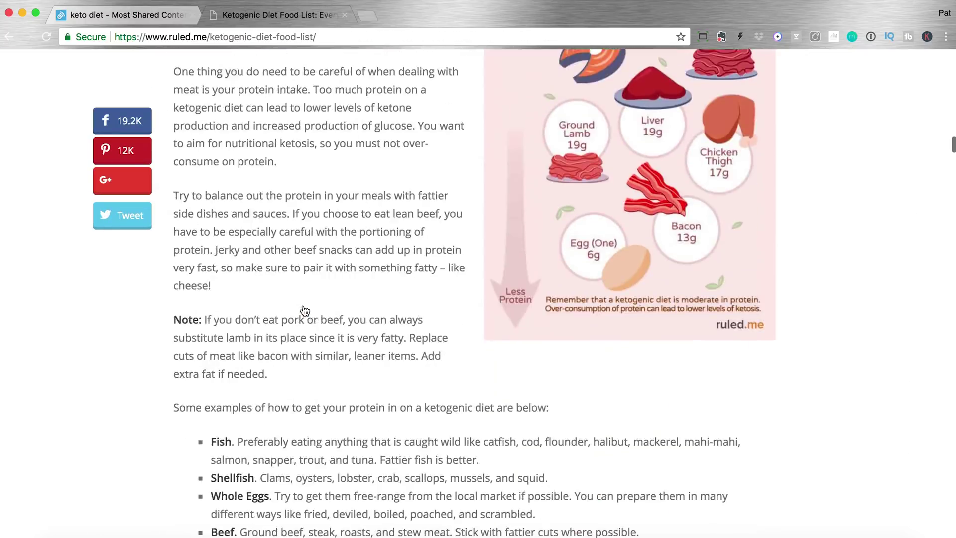
{"action": "scroll", "coordinate": [305, 311], "scroll_direction": "down", "scroll_amount": 20}
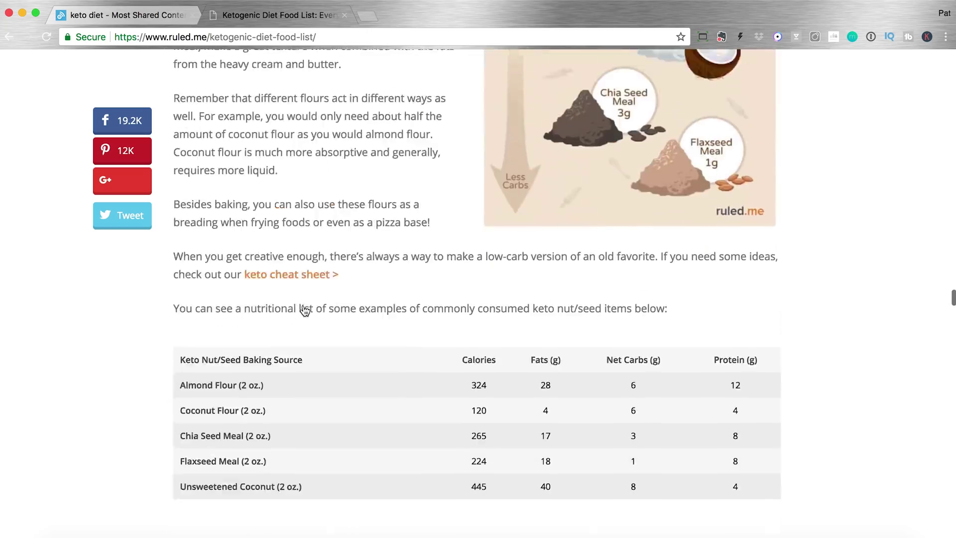
{"action": "scroll", "coordinate": [305, 311], "scroll_direction": "down", "scroll_amount": 10}
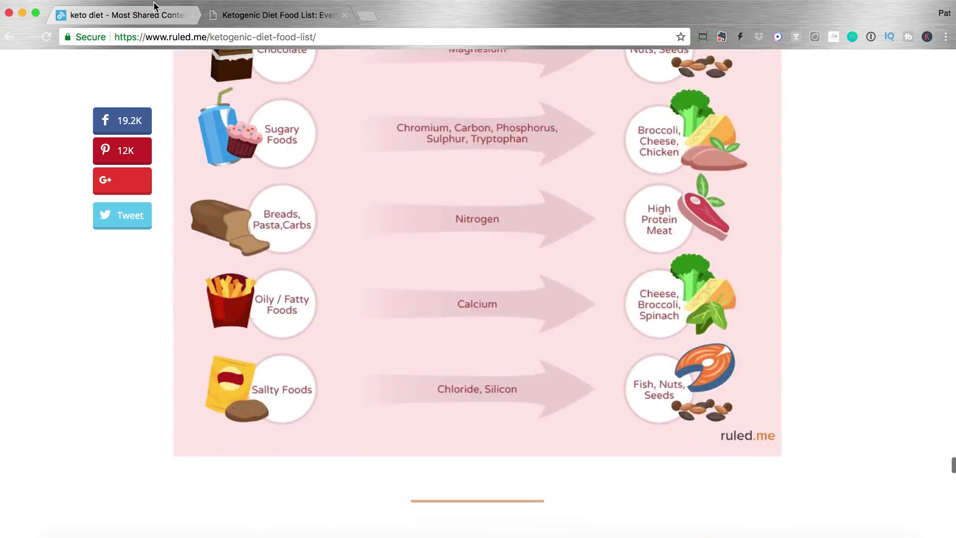
Return to BuzzSumo's most shared "keto diet" articles and review the list down to the related searches.
{"action": "left_click", "coordinate": [155, 15]}
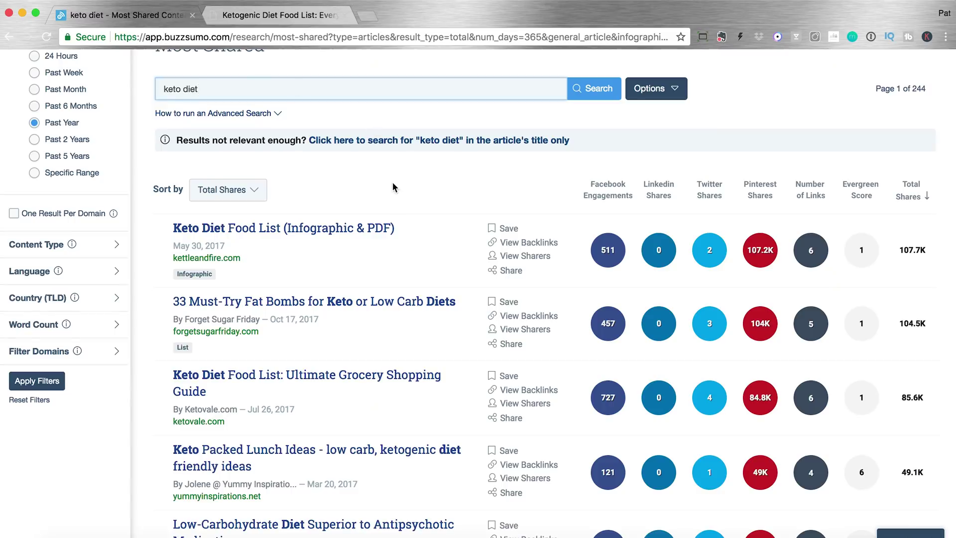
{"action": "scroll", "coordinate": [393, 185], "scroll_direction": "down", "scroll_amount": 3}
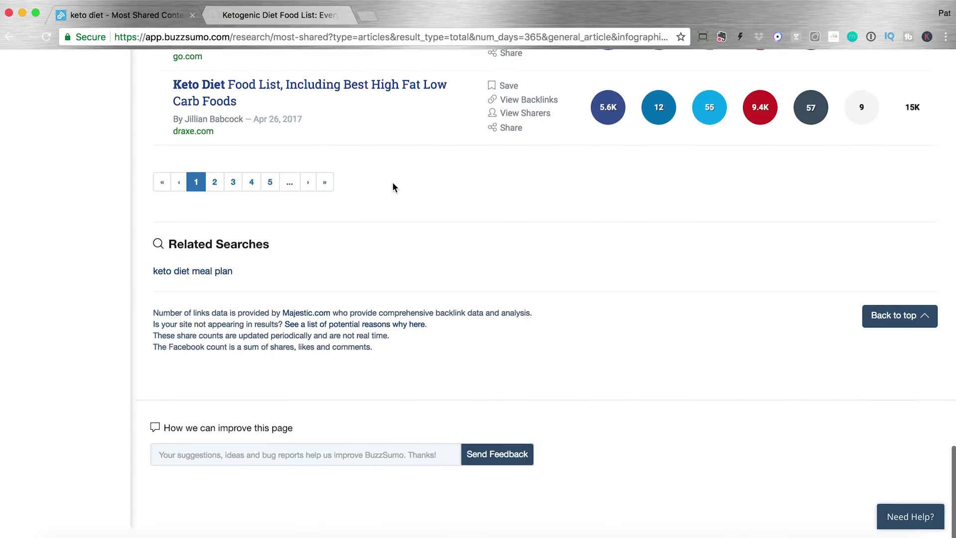
{"action": "scroll", "coordinate": [392, 187], "scroll_direction": "up", "scroll_amount": 1}
{"action": "scroll", "coordinate": [393, 183], "scroll_direction": "up", "scroll_amount": 20}
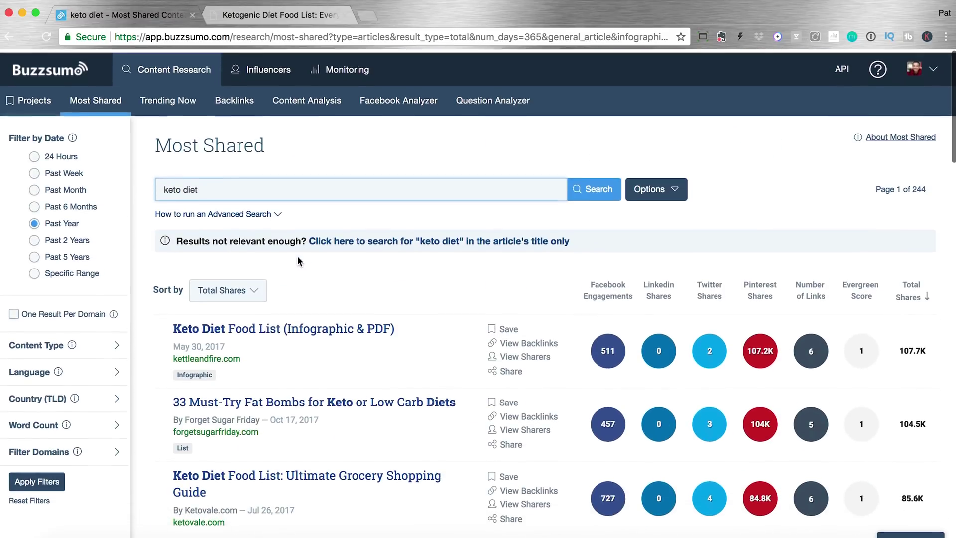
Run a Content Analysis for "keto diet" and examine the shares and content published over time by month.
{"action": "left_click", "coordinate": [325, 105]}
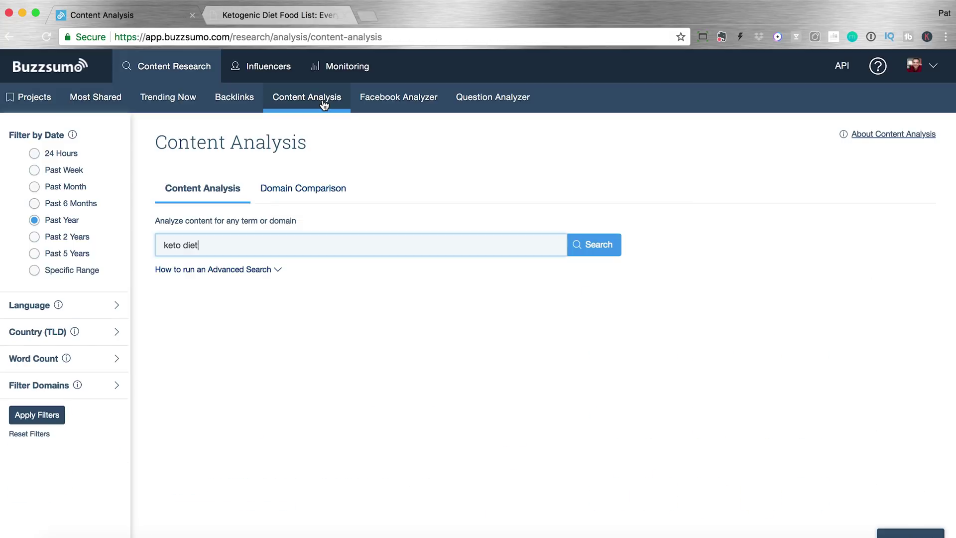
{"action": "left_click", "coordinate": [614, 252]}
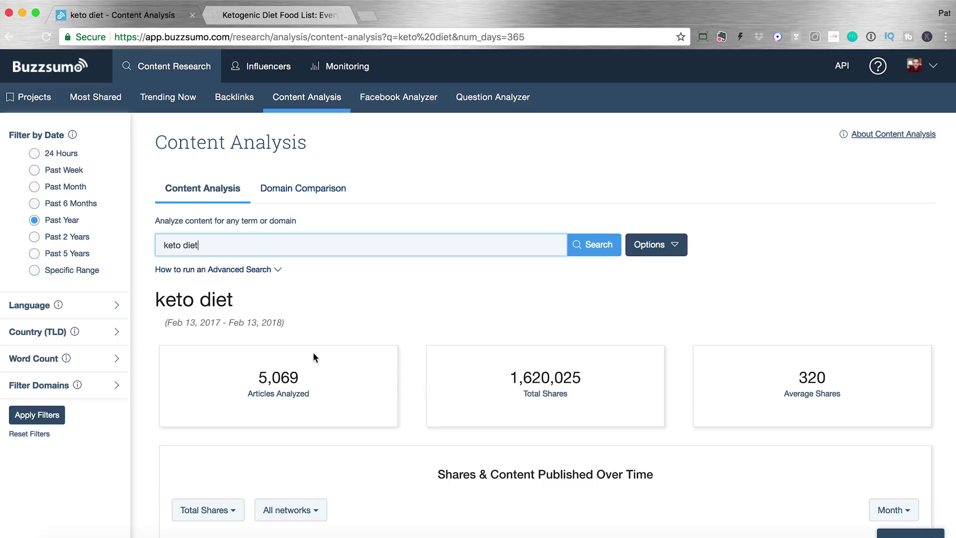
{"action": "scroll", "coordinate": [536, 304], "scroll_direction": "down", "scroll_amount": 5}
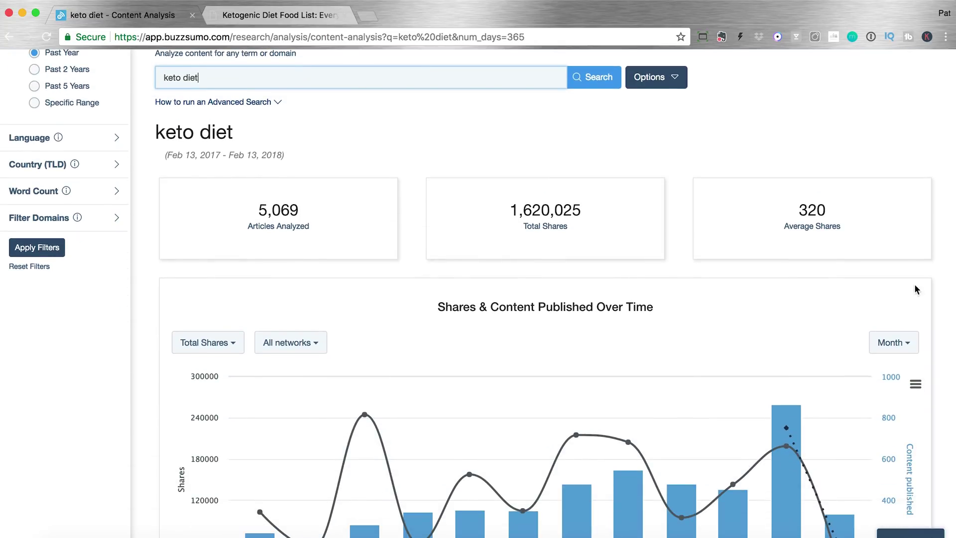
{"action": "scroll", "coordinate": [686, 275], "scroll_direction": "down", "scroll_amount": 5}
{"action": "mouse_move", "coordinate": [516, 294]}
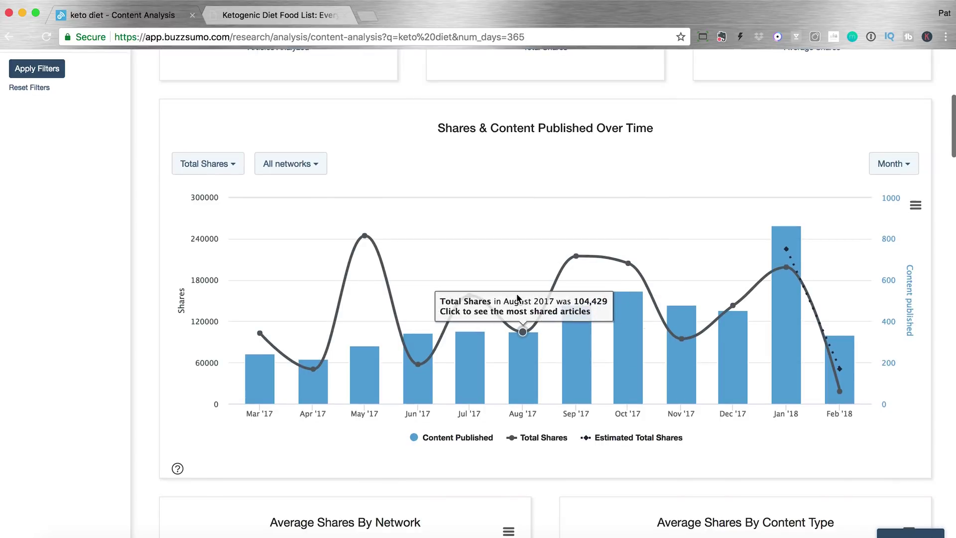
{"action": "mouse_move", "coordinate": [793, 246]}
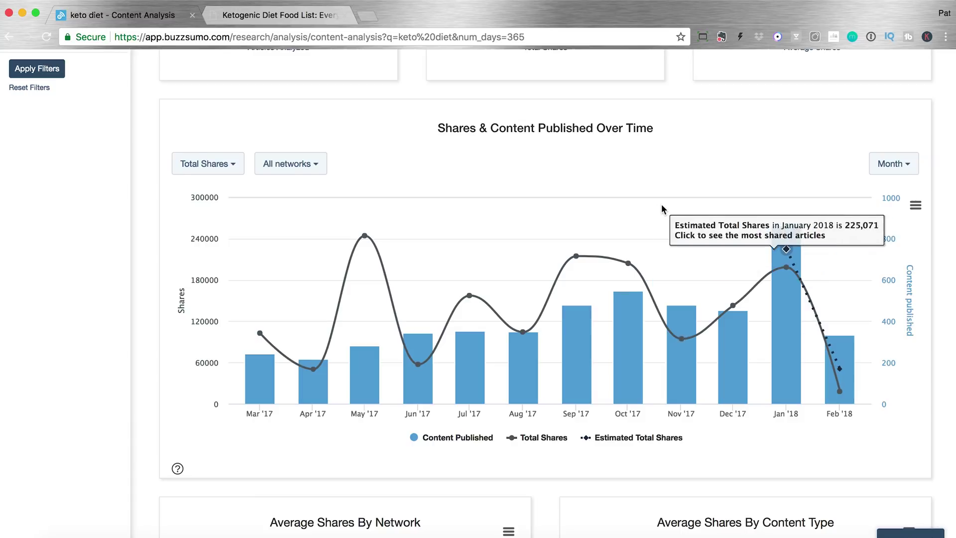
Compare the average "keto diet" shares by network and by content type, including list, why post and video.
{"action": "scroll", "coordinate": [662, 206], "scroll_direction": "down", "scroll_amount": 8}
{"action": "scroll", "coordinate": [661, 206], "scroll_direction": "down", "scroll_amount": 1}
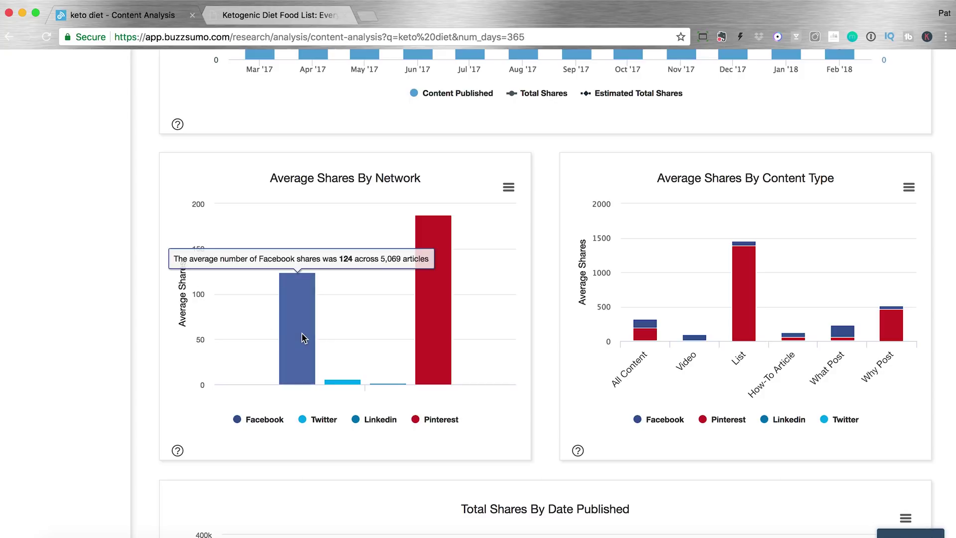
{"action": "mouse_move", "coordinate": [438, 322]}
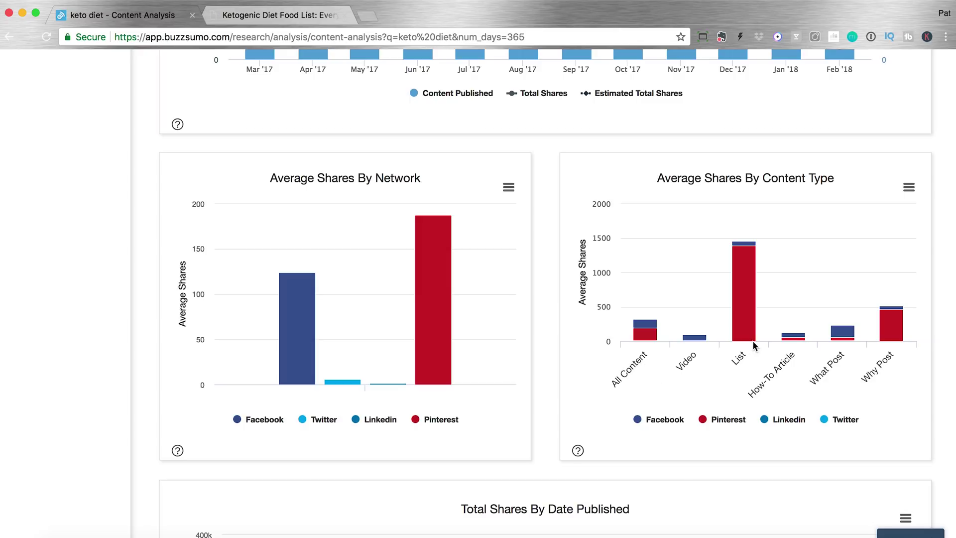
{"action": "mouse_move", "coordinate": [755, 309]}
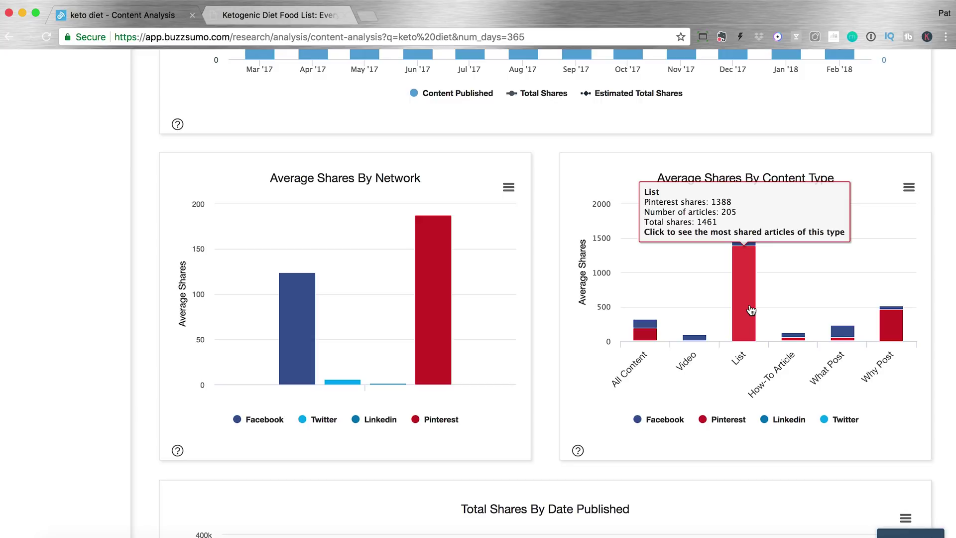
{"action": "mouse_move", "coordinate": [904, 321]}
{"action": "mouse_move", "coordinate": [692, 337]}
Examine the total shares by publishing day and the average shares by content length.
{"action": "scroll", "coordinate": [650, 375], "scroll_direction": "down", "scroll_amount": 7}
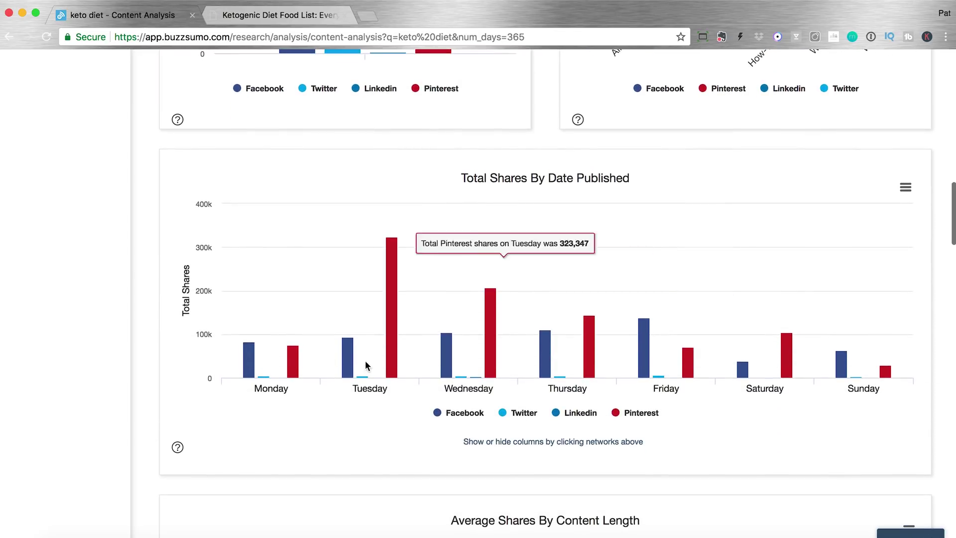
{"action": "scroll", "coordinate": [486, 354], "scroll_direction": "down", "scroll_amount": 6}
{"action": "scroll", "coordinate": [488, 359], "scroll_direction": "down", "scroll_amount": 1}
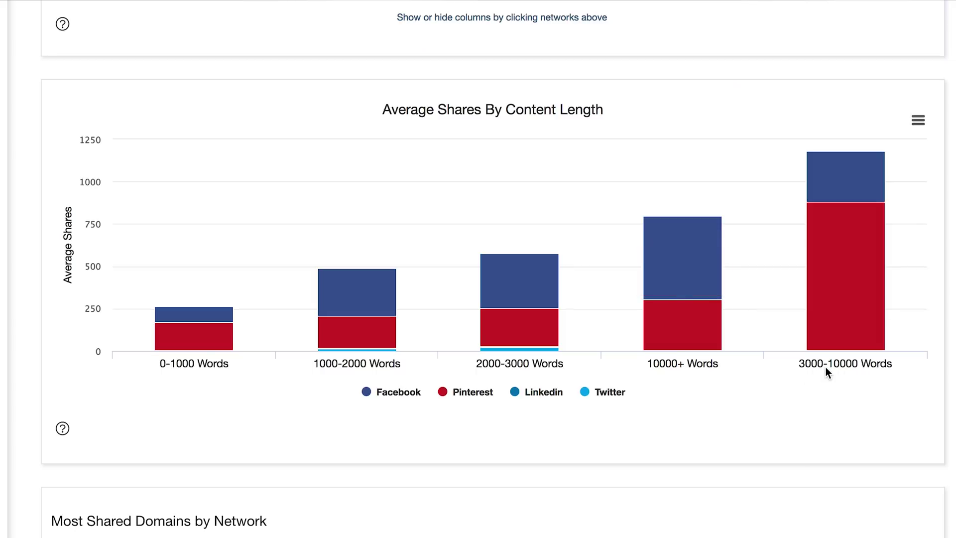
{"action": "mouse_move", "coordinate": [681, 260]}
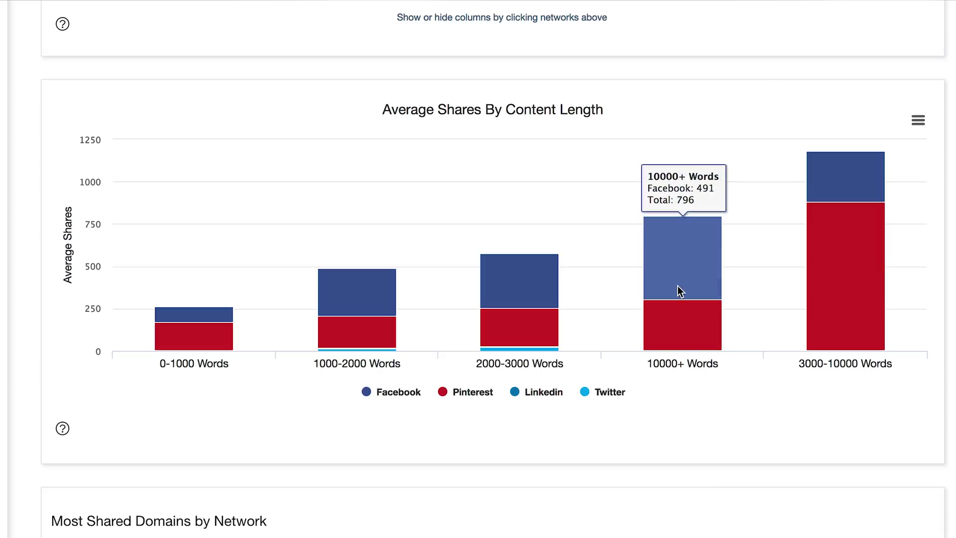
Examine the most shared keto diet domains in the all-networks chart and the table of shares per network.
{"action": "scroll", "coordinate": [672, 398], "scroll_direction": "down", "scroll_amount": 5}
{"action": "scroll", "coordinate": [673, 397], "scroll_direction": "down", "scroll_amount": 1}
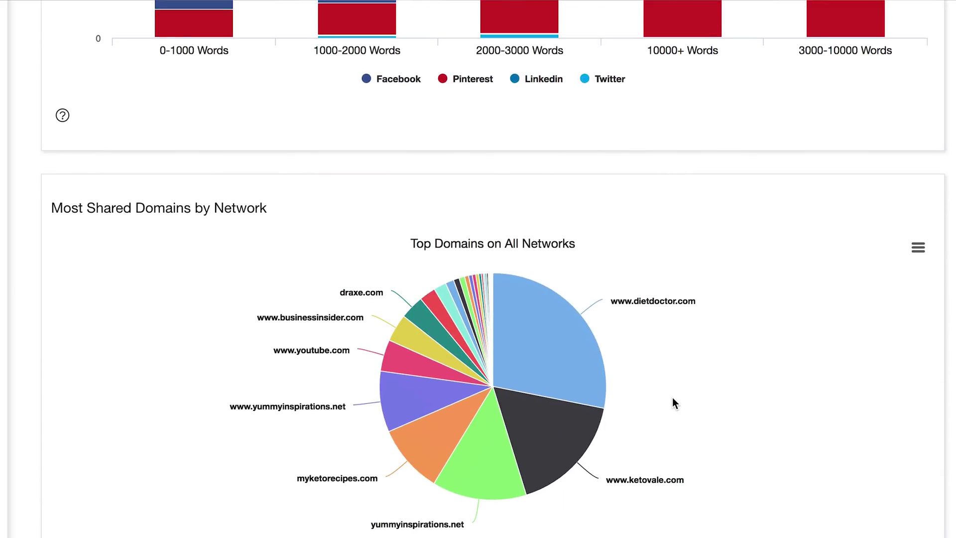
{"action": "scroll", "coordinate": [671, 397], "scroll_direction": "down", "scroll_amount": 1}
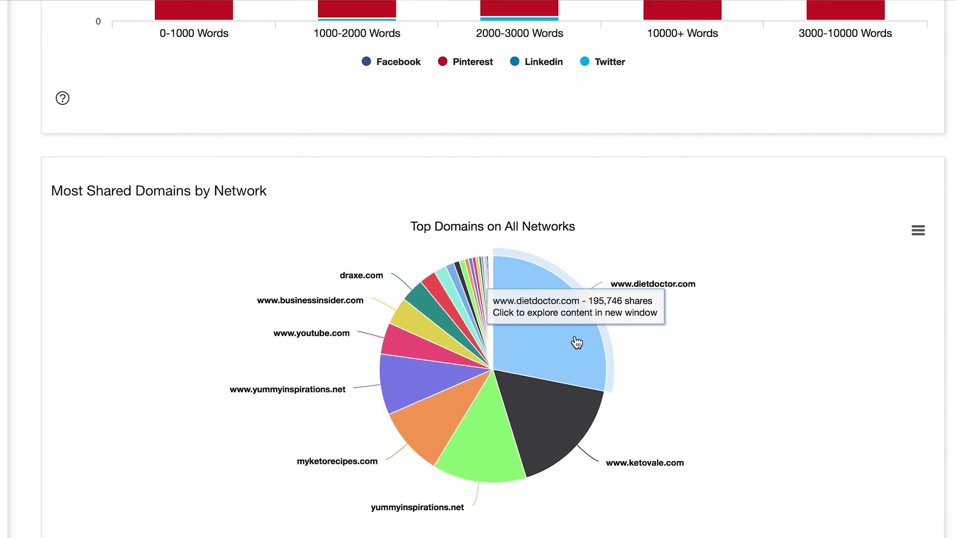
{"action": "scroll", "coordinate": [683, 373], "scroll_direction": "down", "scroll_amount": 3}
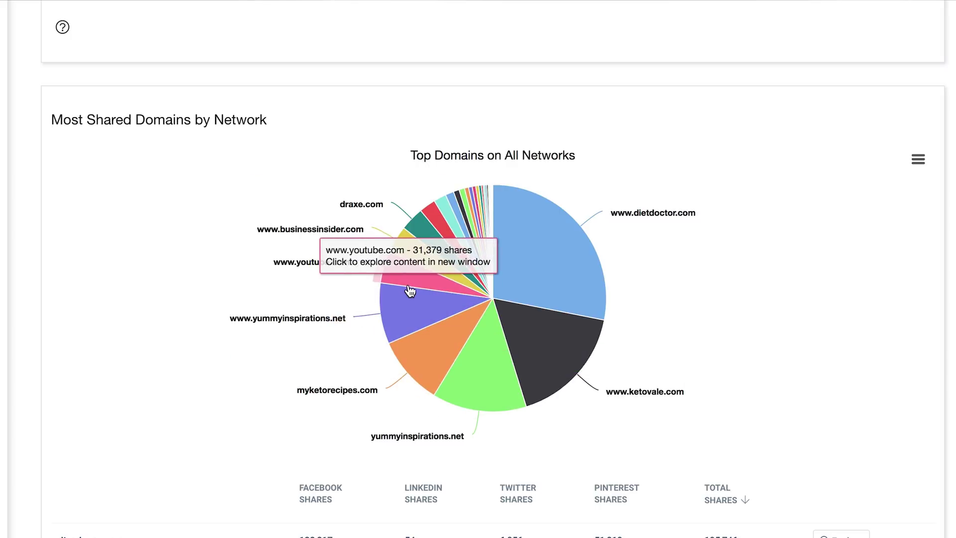
{"action": "scroll", "coordinate": [274, 273], "scroll_direction": "down", "scroll_amount": 10}
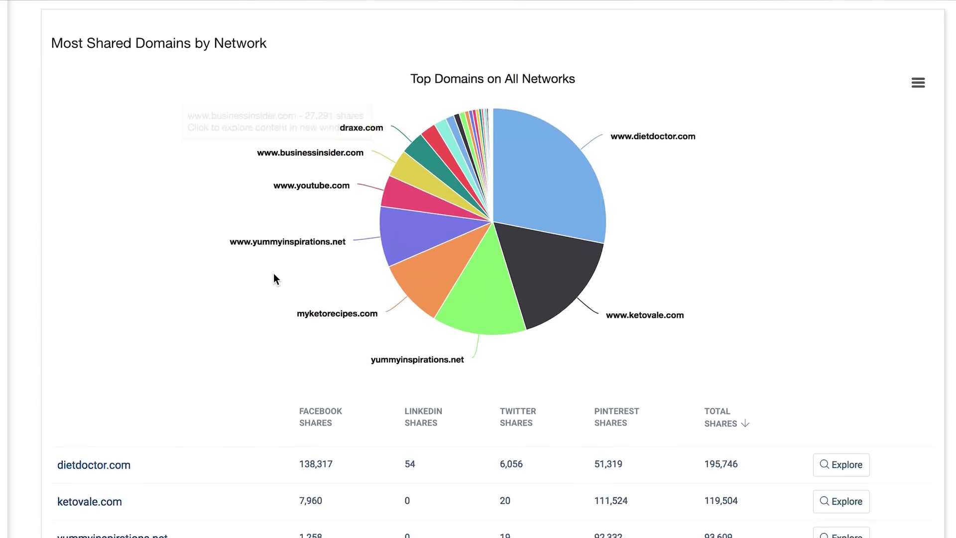
{"action": "scroll", "coordinate": [283, 325], "scroll_direction": "down", "scroll_amount": 1}
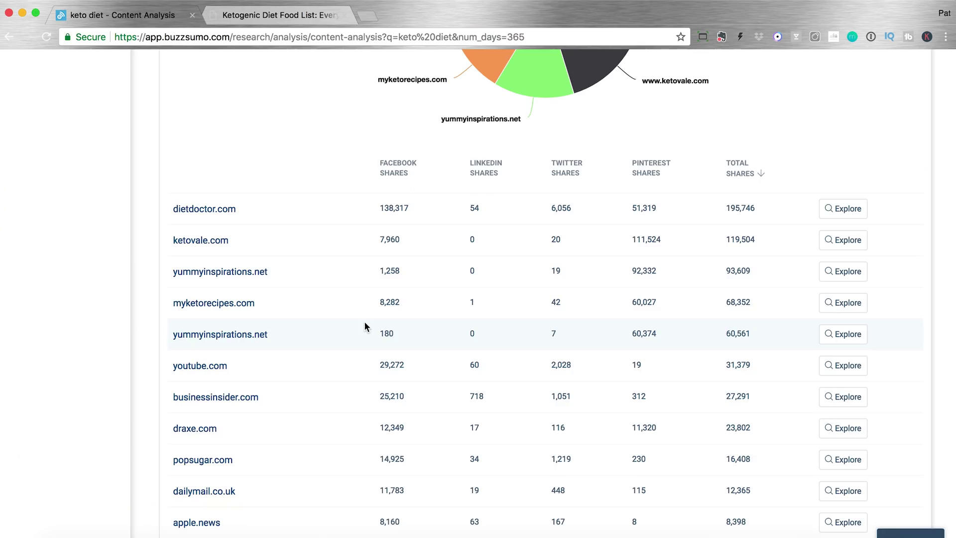
{"action": "scroll", "coordinate": [365, 326], "scroll_direction": "down", "scroll_amount": 10}
{"action": "scroll", "coordinate": [364, 326], "scroll_direction": "up", "scroll_amount": 15}
{"action": "scroll", "coordinate": [365, 326], "scroll_direction": "up", "scroll_amount": 20}
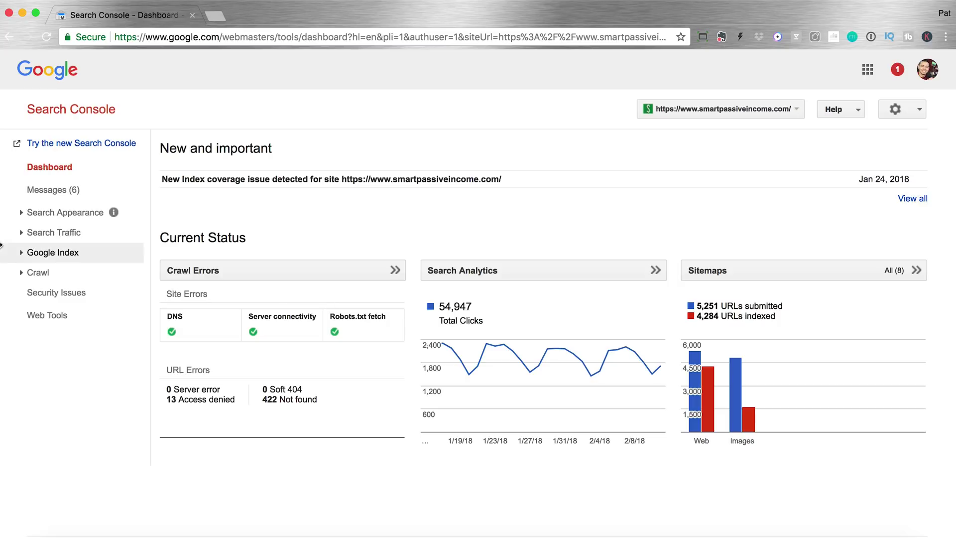
Open the site's Search Analytics report and set it to show only the Clicks and Position metrics for queries.
{"action": "left_click", "coordinate": [53, 233]}
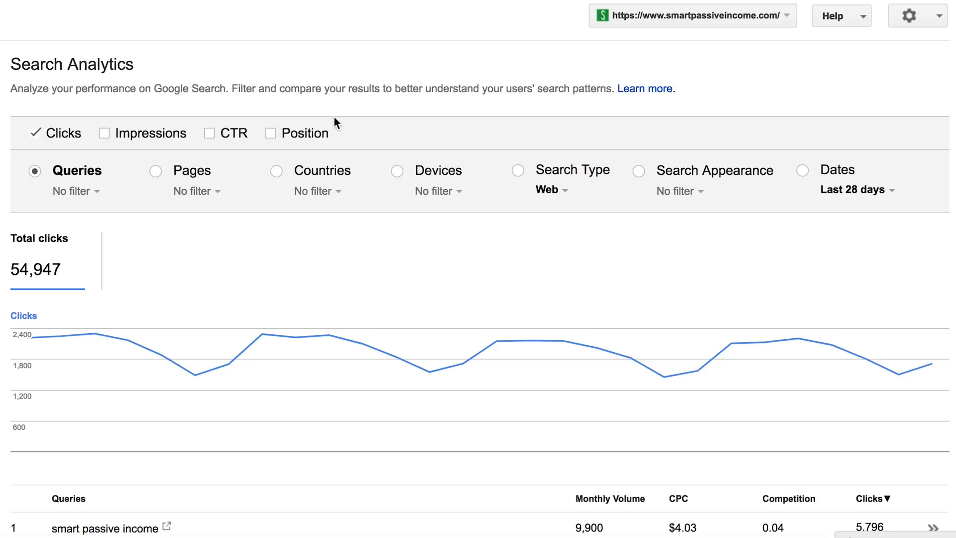
{"action": "left_click", "coordinate": [102, 134]}
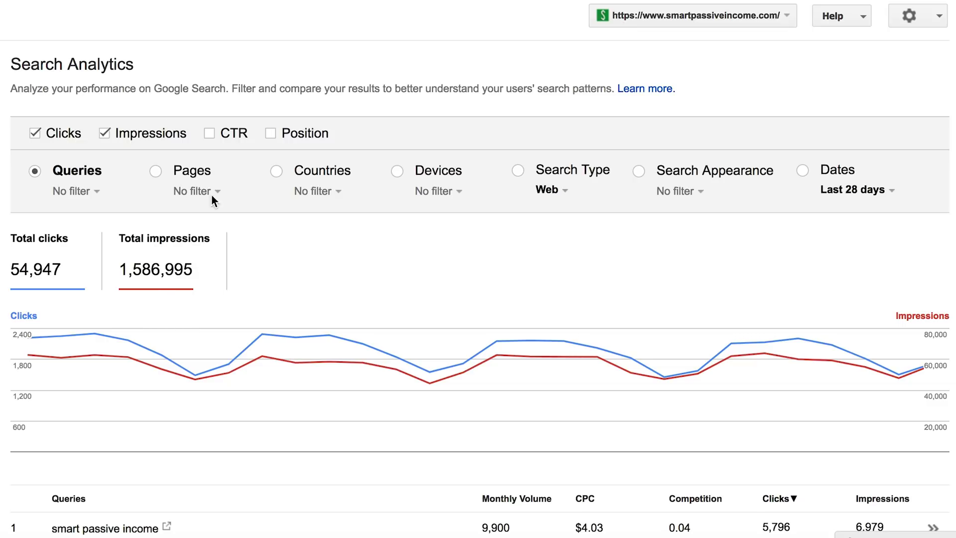
{"action": "left_click", "coordinate": [209, 133]}
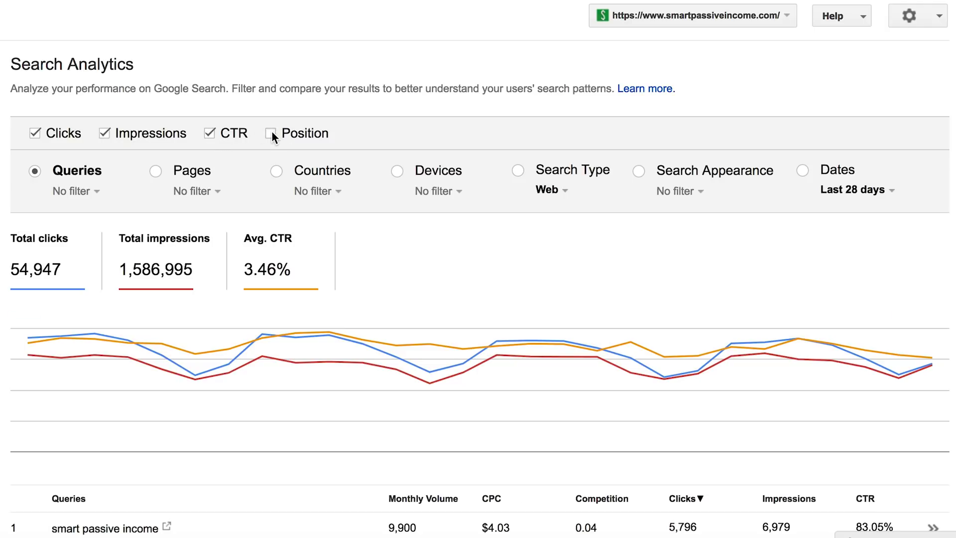
{"action": "left_click", "coordinate": [271, 133]}
{"action": "left_click", "coordinate": [106, 132]}
{"action": "left_click", "coordinate": [210, 136]}
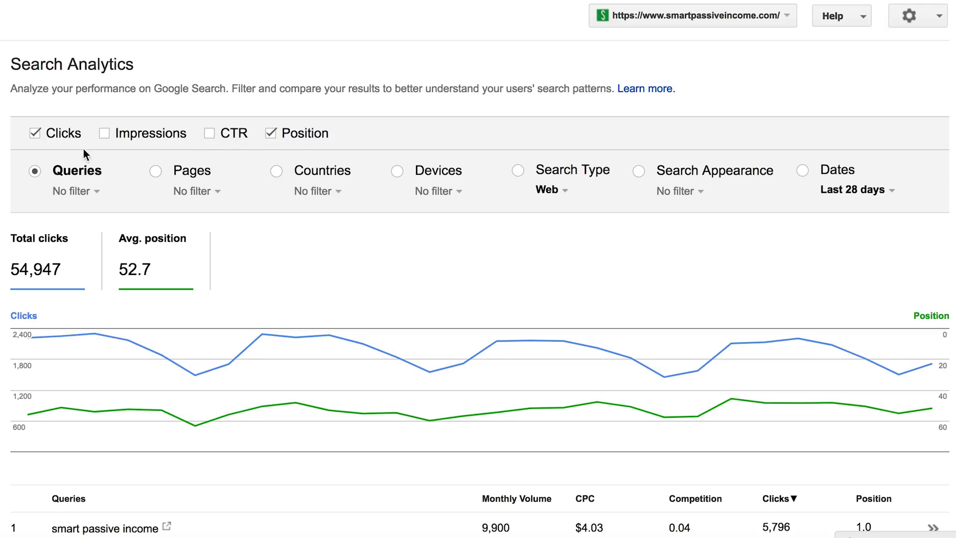
Examine the monthly volume, clicks and average position of the top 20 queries, including "affiliate marketing" and "i appreciate you".
{"action": "scroll", "coordinate": [427, 219], "scroll_direction": "down", "scroll_amount": 3}
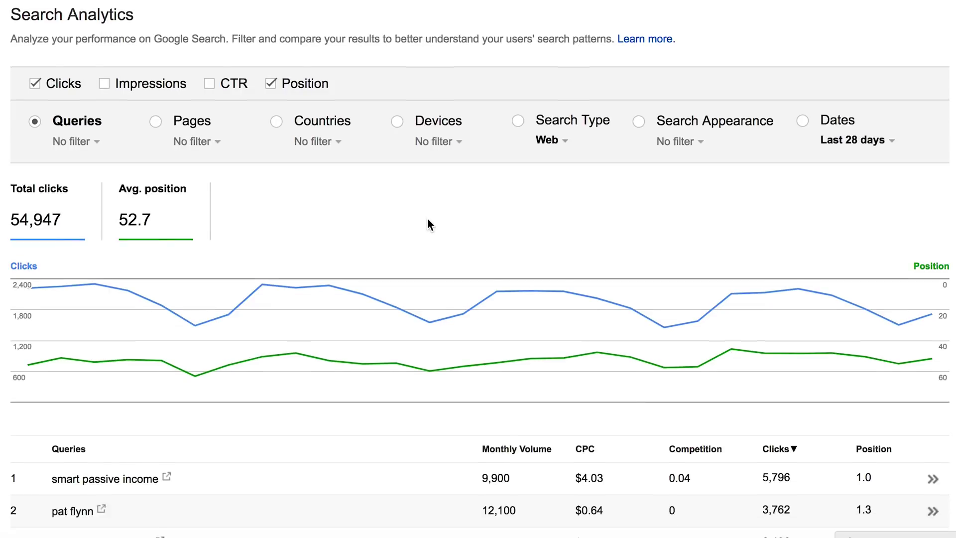
{"action": "scroll", "coordinate": [428, 220], "scroll_direction": "down", "scroll_amount": 5}
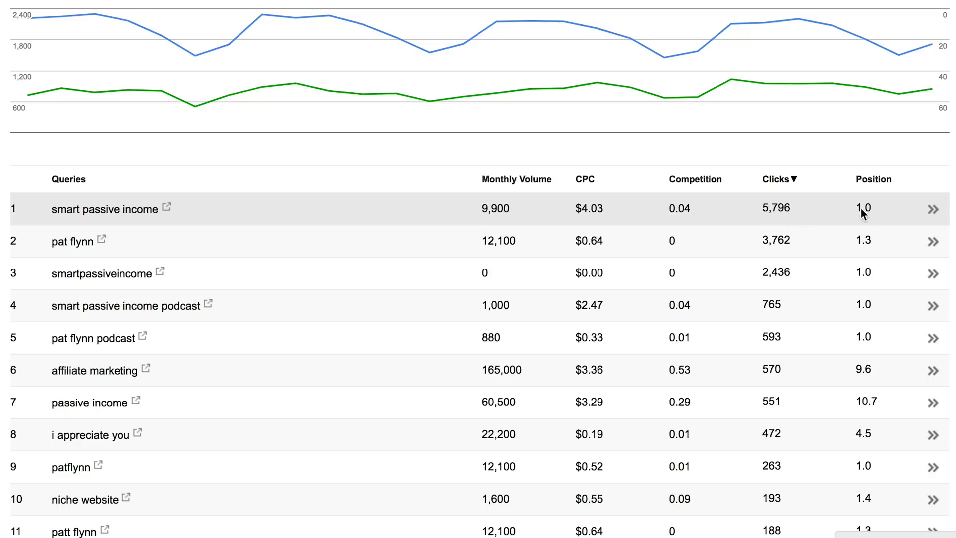
{"action": "scroll", "coordinate": [637, 192], "scroll_direction": "down", "scroll_amount": 2}
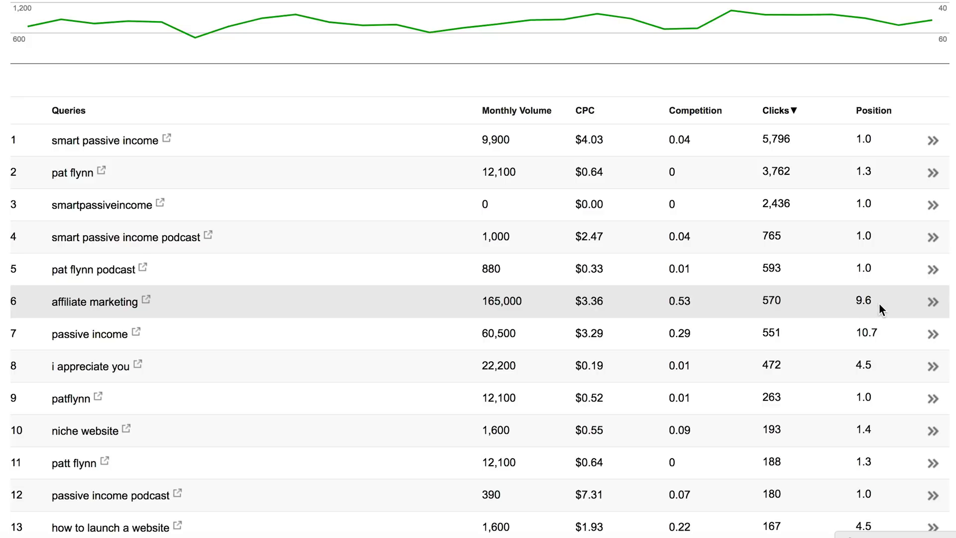
{"action": "left_click", "coordinate": [930, 303]}
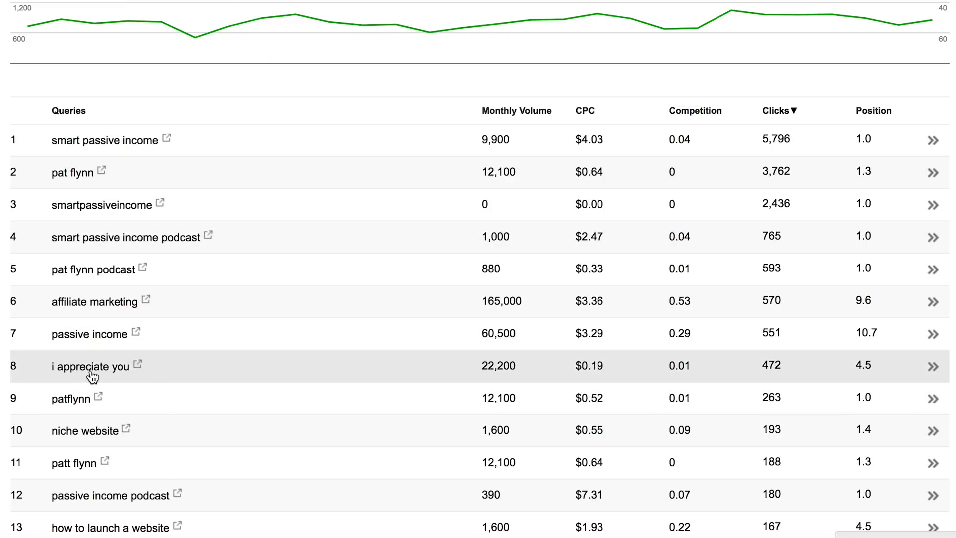
{"action": "scroll", "coordinate": [128, 371], "scroll_direction": "down", "scroll_amount": 1}
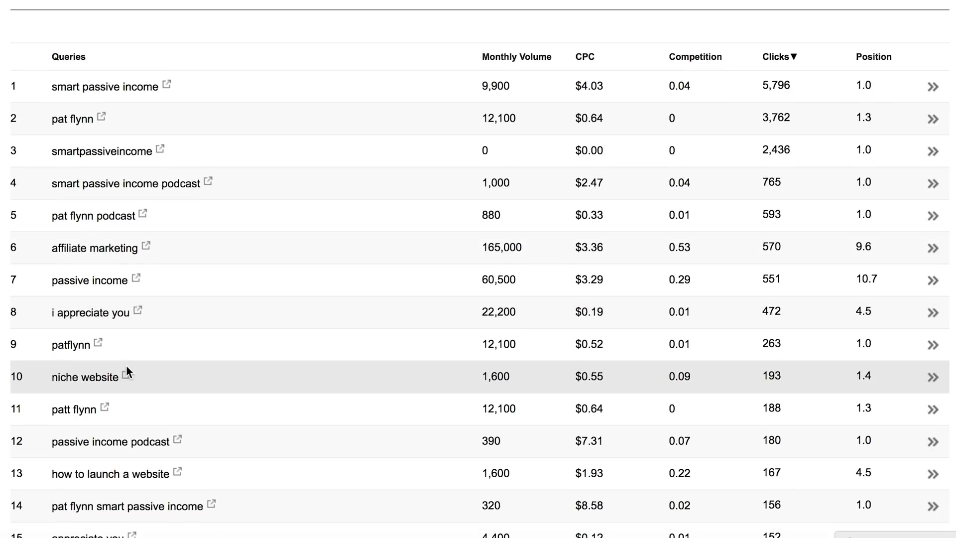
{"action": "scroll", "coordinate": [132, 354], "scroll_direction": "down", "scroll_amount": 1}
{"action": "scroll", "coordinate": [138, 355], "scroll_direction": "down", "scroll_amount": 1}
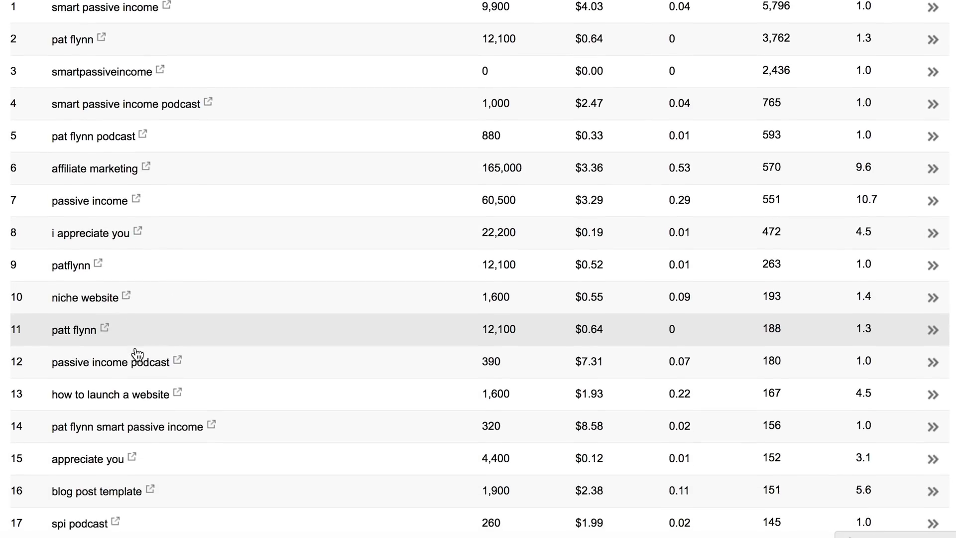
{"action": "scroll", "coordinate": [137, 355], "scroll_direction": "down", "scroll_amount": 1}
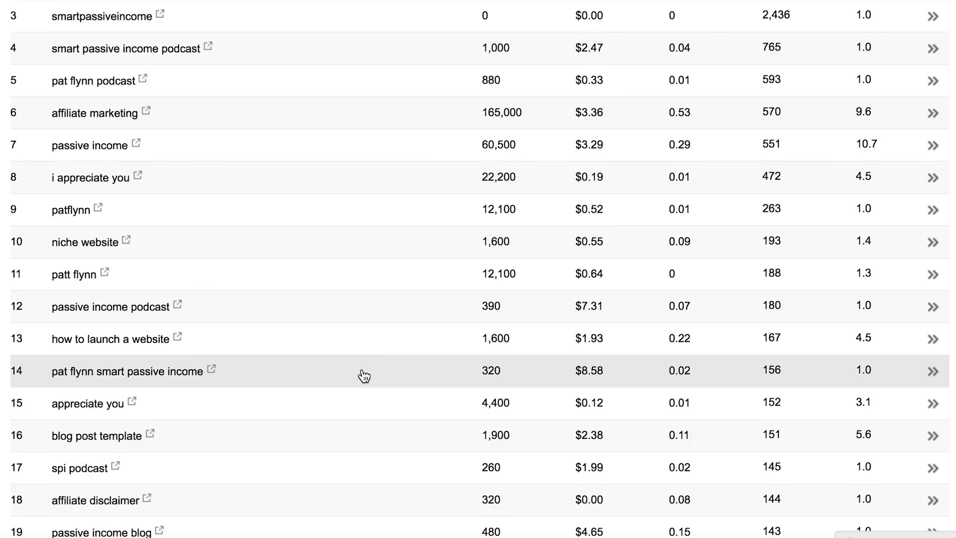
{"action": "scroll", "coordinate": [337, 346], "scroll_direction": "down", "scroll_amount": 3}
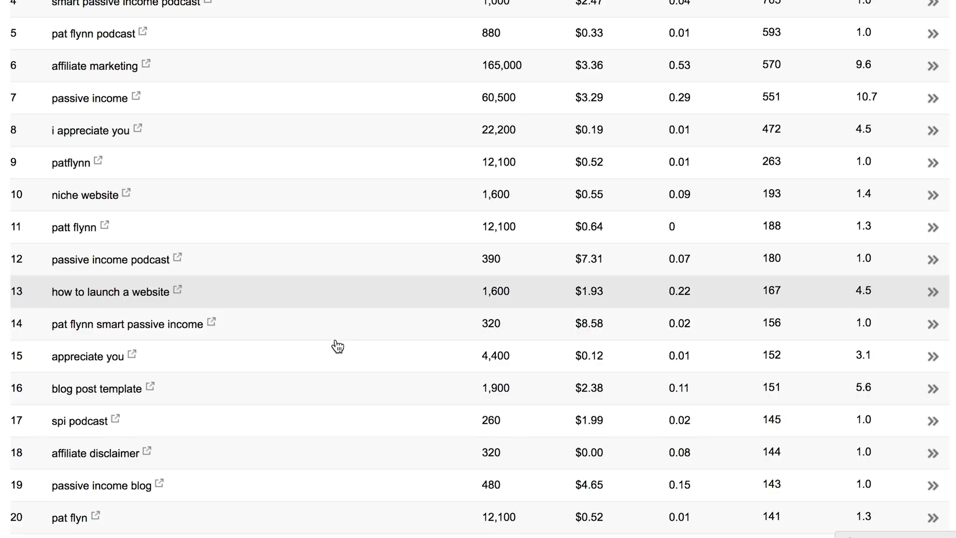
{"action": "scroll", "coordinate": [338, 346], "scroll_direction": "up", "scroll_amount": 11}
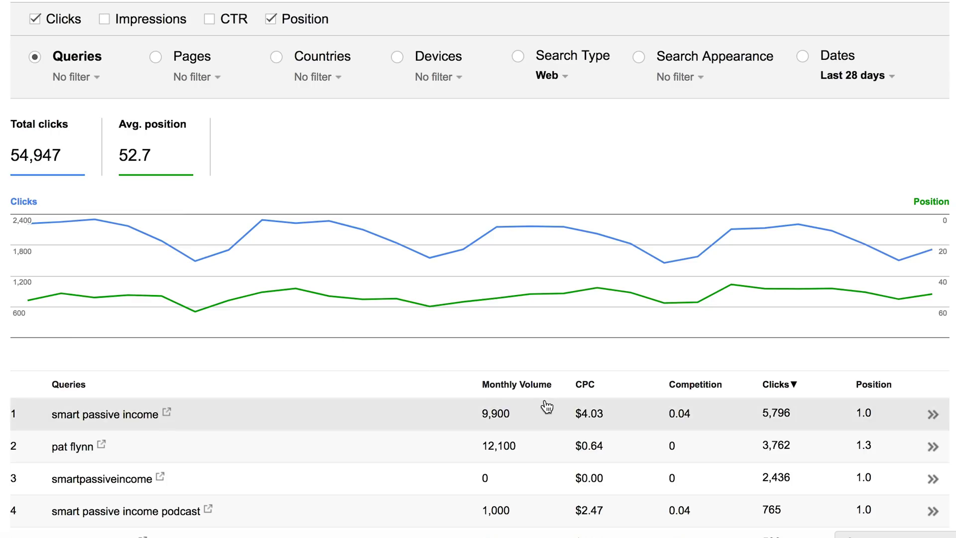
Sort the queries table by position in ascending order.
{"action": "scroll", "coordinate": [384, 393], "scroll_direction": "down", "scroll_amount": 7}
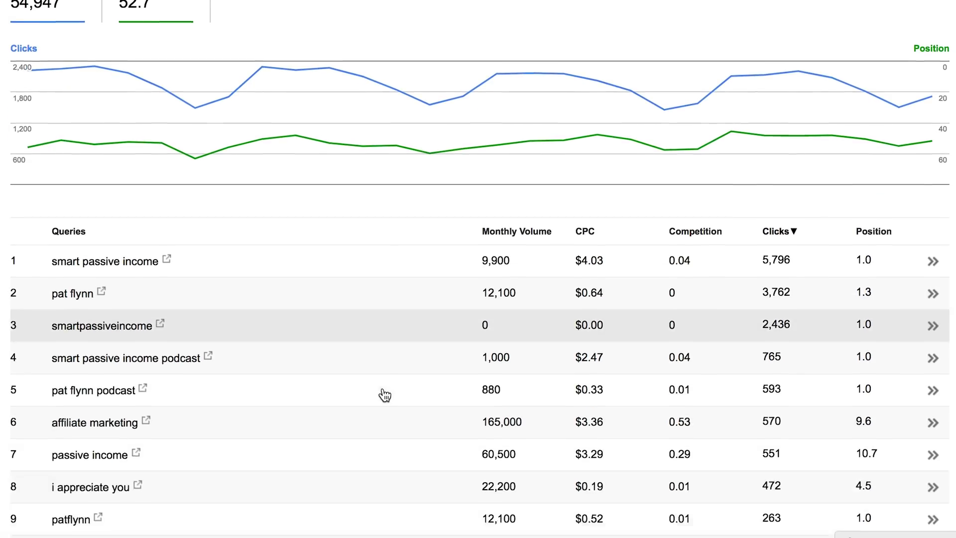
{"action": "scroll", "coordinate": [384, 395], "scroll_direction": "down", "scroll_amount": 1}
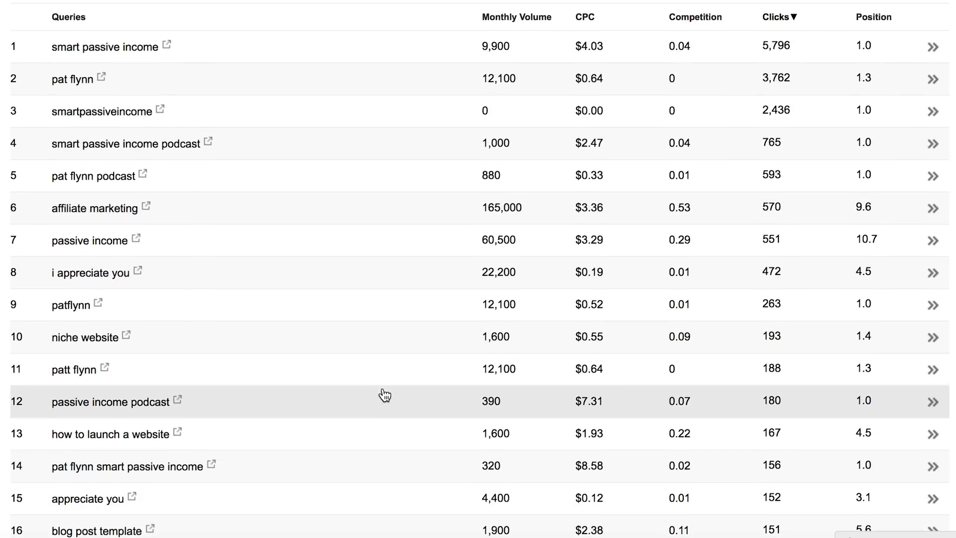
{"action": "left_click", "coordinate": [877, 18]}
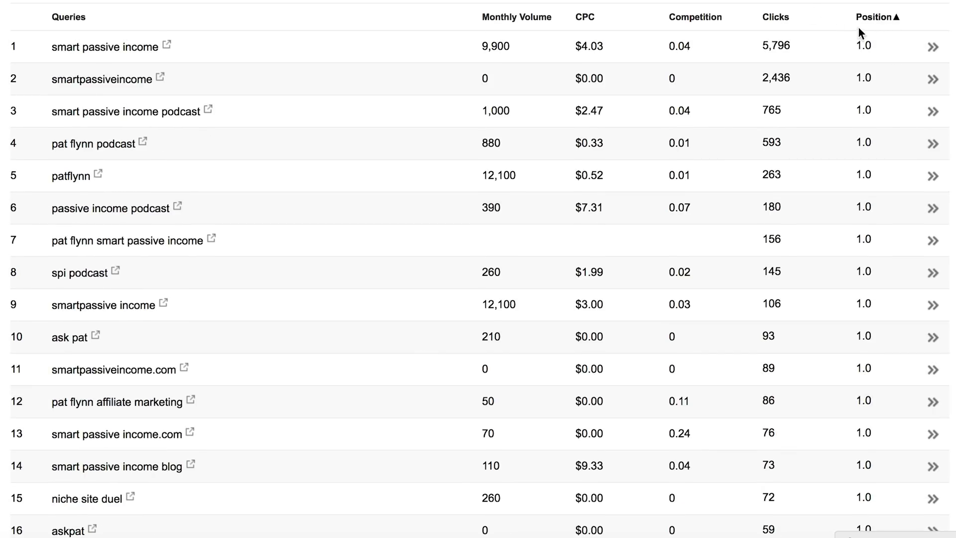
{"action": "left_click", "coordinate": [884, 19]}
{"action": "left_click", "coordinate": [884, 19]}
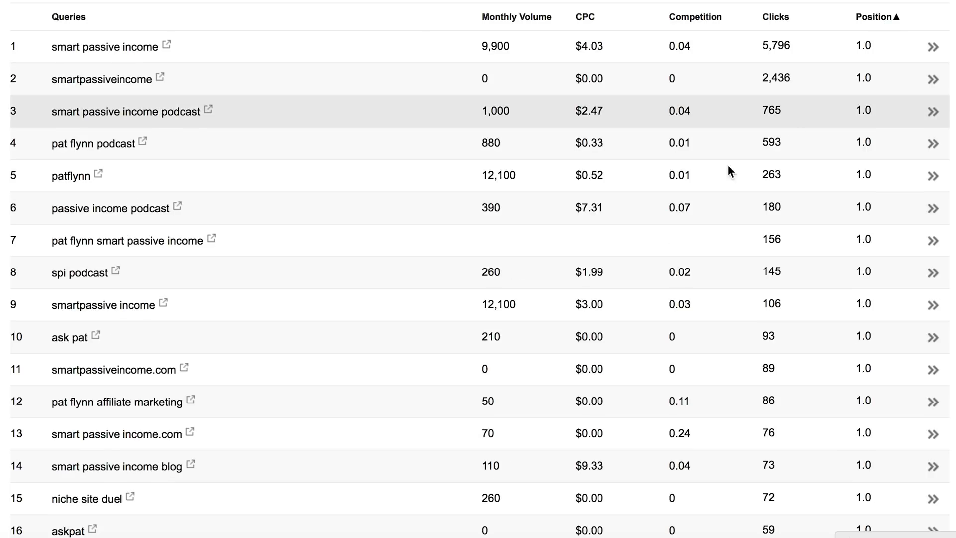
Review the best-ranked queries in the position-sorted table, comparing their monthly volume and clicks.
{"action": "scroll", "coordinate": [618, 254], "scroll_direction": "down", "scroll_amount": 4}
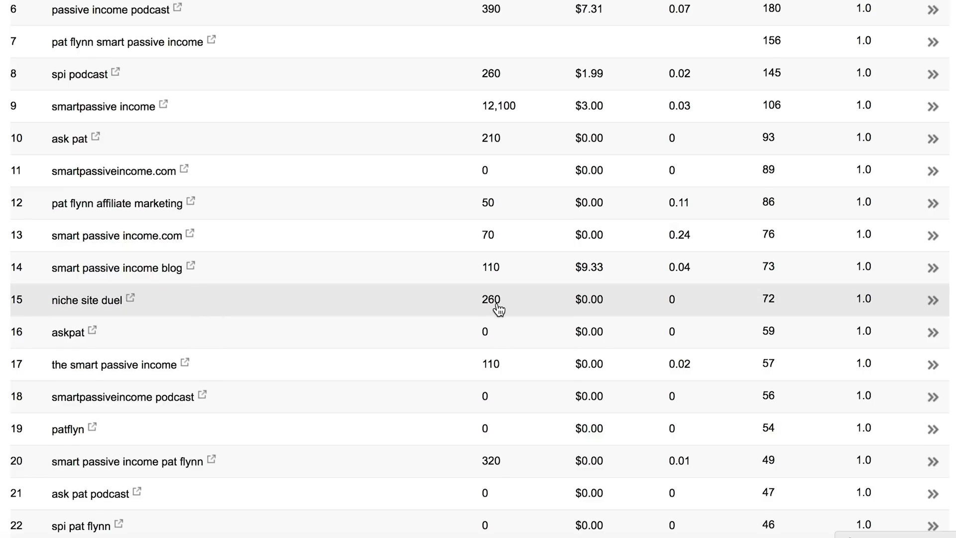
{"action": "scroll", "coordinate": [498, 313], "scroll_direction": "down", "scroll_amount": 1}
{"action": "scroll", "coordinate": [519, 427], "scroll_direction": "down", "scroll_amount": 2}
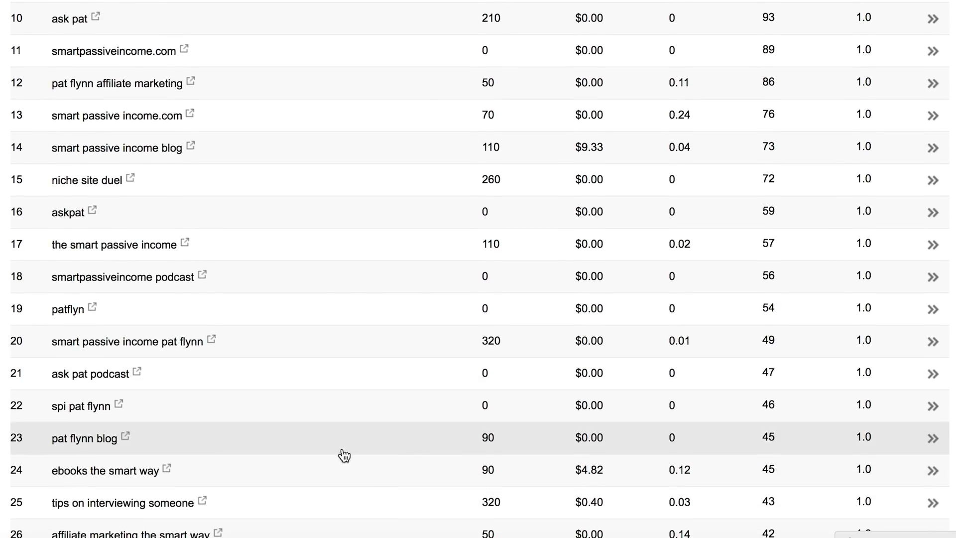
{"action": "scroll", "coordinate": [516, 456], "scroll_direction": "down", "scroll_amount": 1}
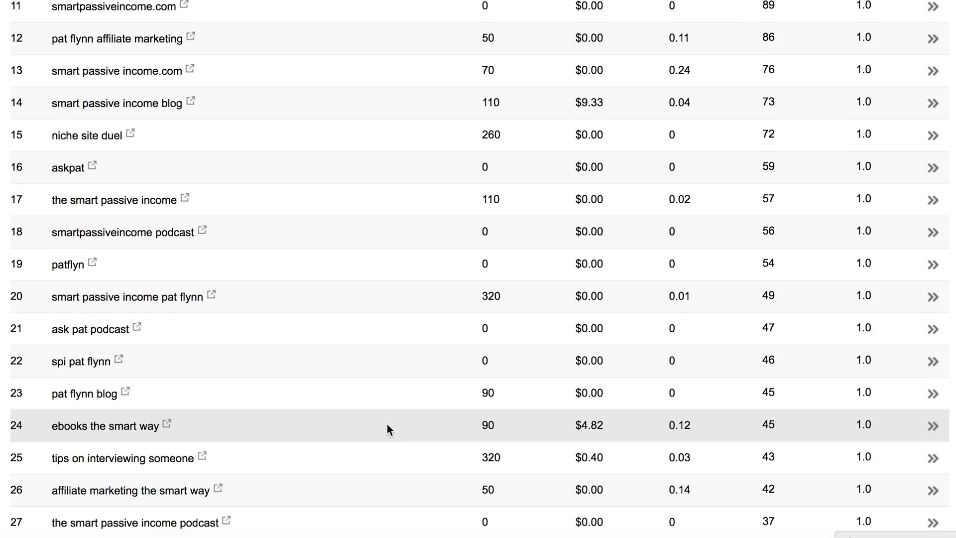
{"action": "scroll", "coordinate": [389, 429], "scroll_direction": "down", "scroll_amount": 4}
{"action": "scroll", "coordinate": [436, 440], "scroll_direction": "up", "scroll_amount": 15}
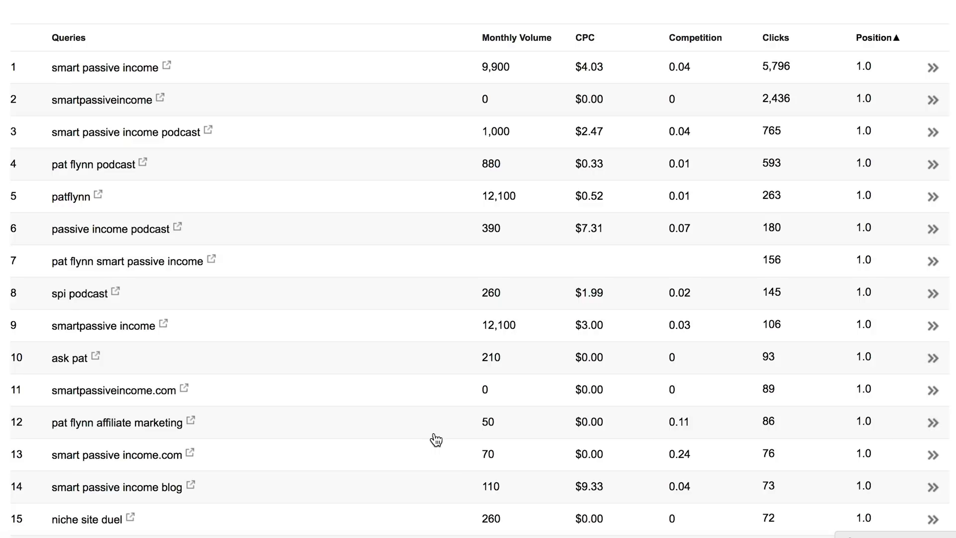